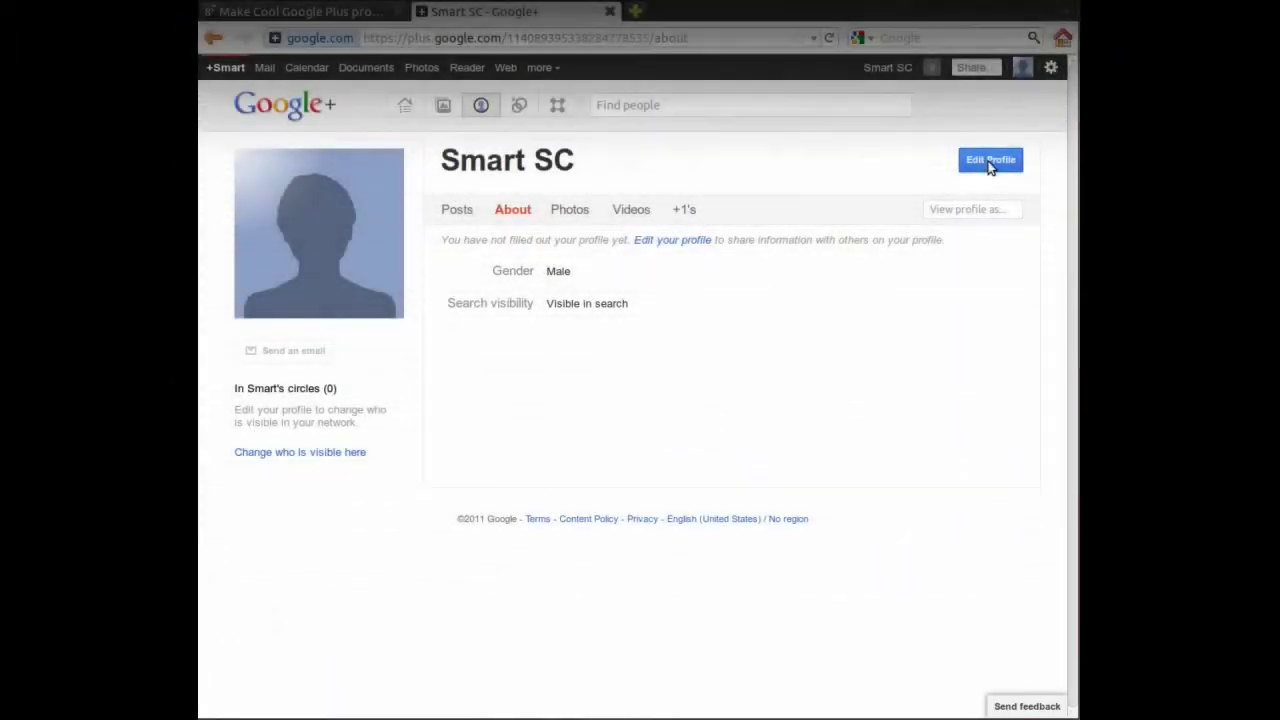
Enter and leave the Google+ profile's edit mode twice, ending on the About page.
click(990, 162)
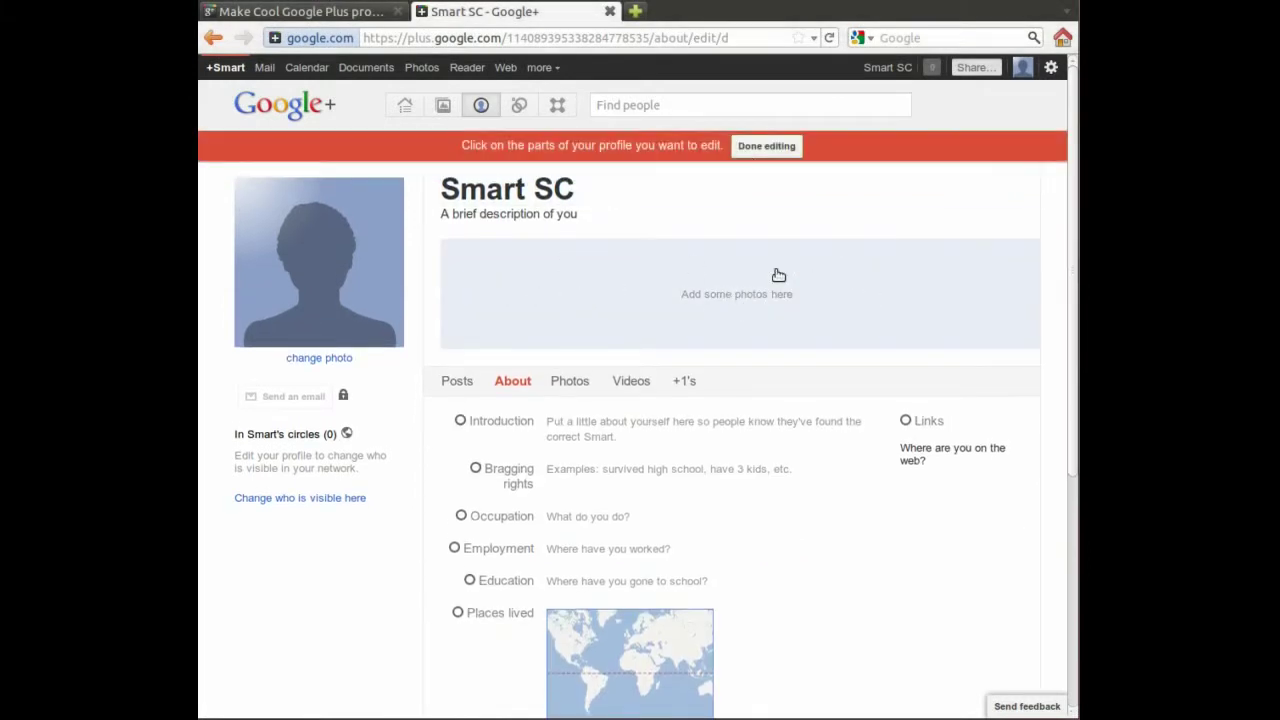
click(807, 93)
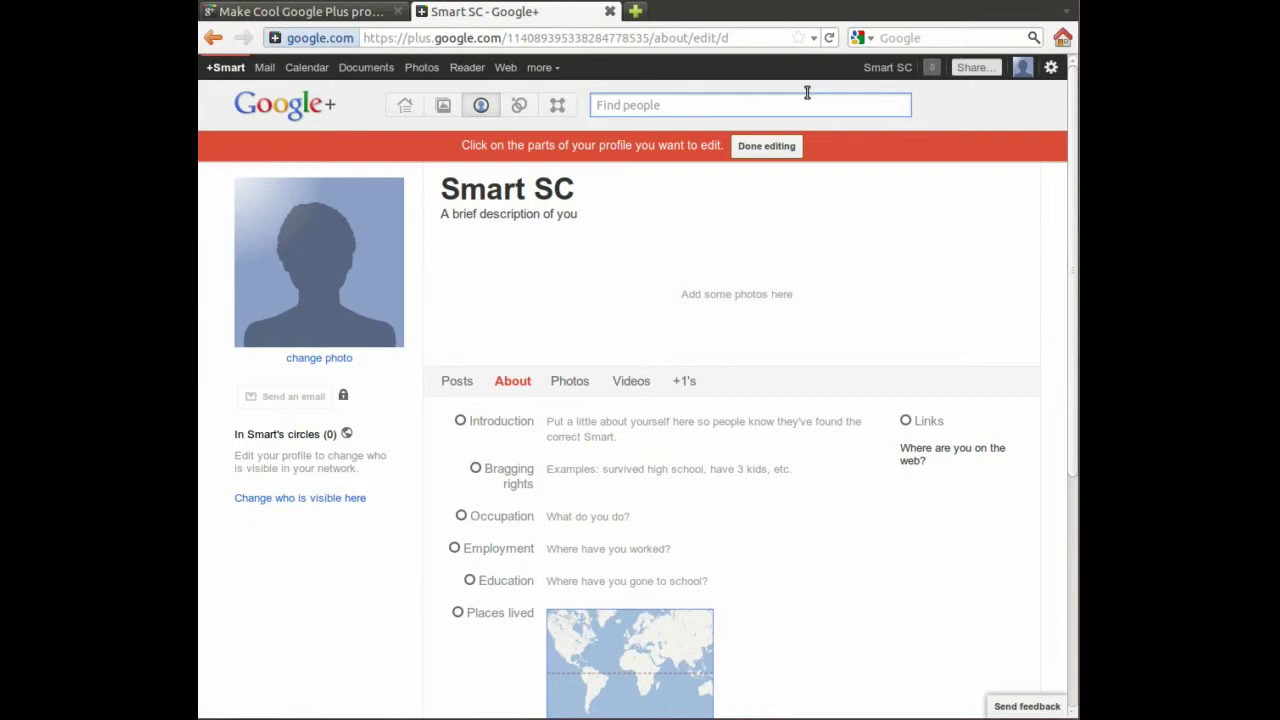
click(767, 147)
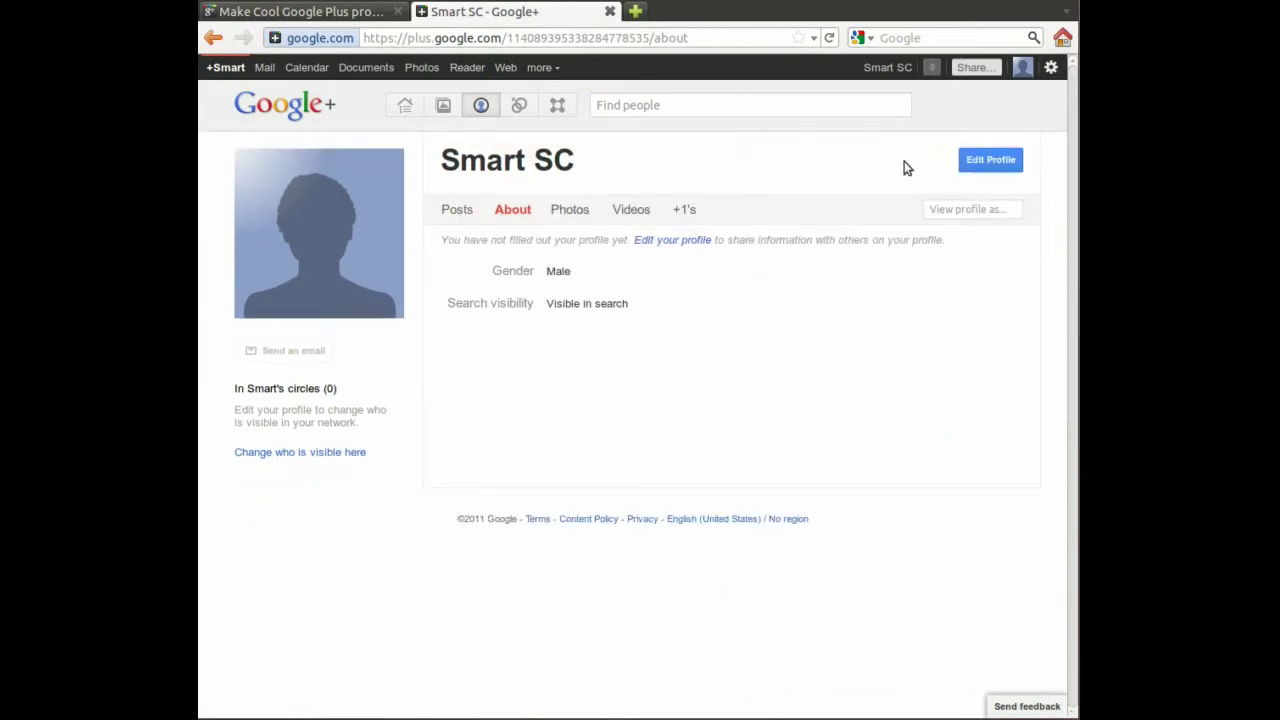
click(1029, 163)
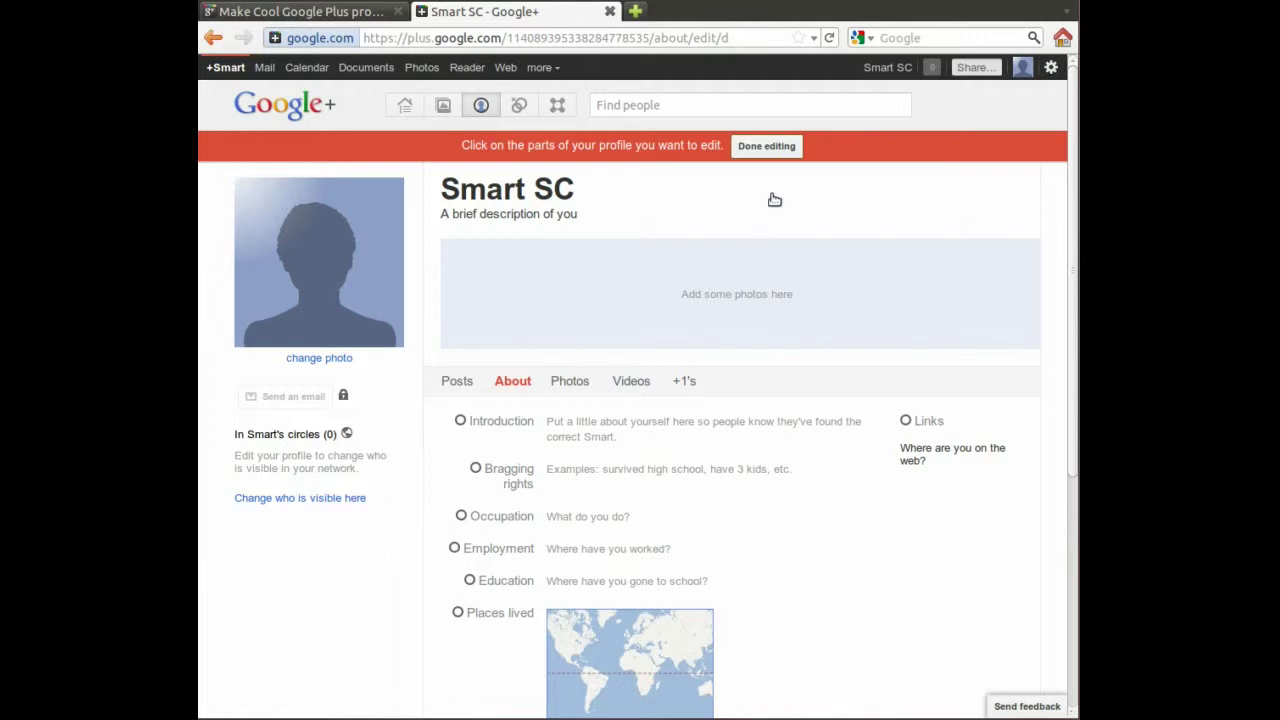
click(785, 148)
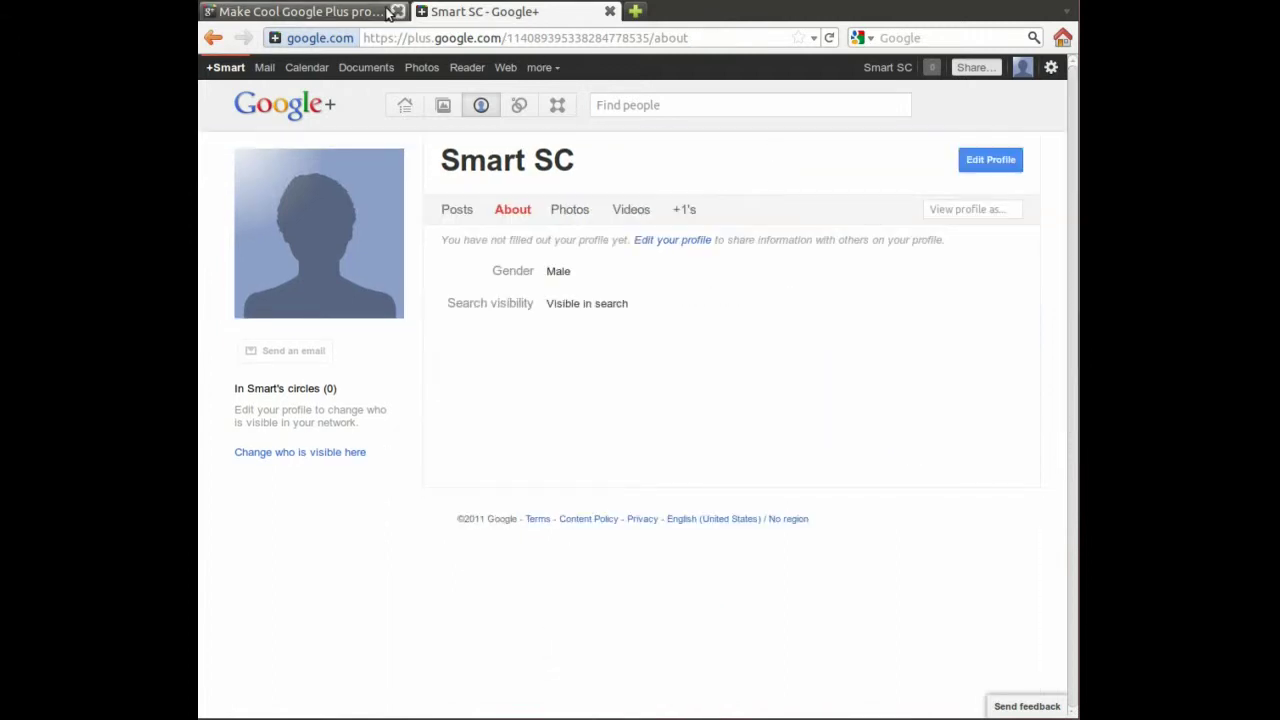
On the gpluspic page, upload 02628_firstsunsetofthesummer_1920x1080.jpg from the Desktop.
click(336, 12)
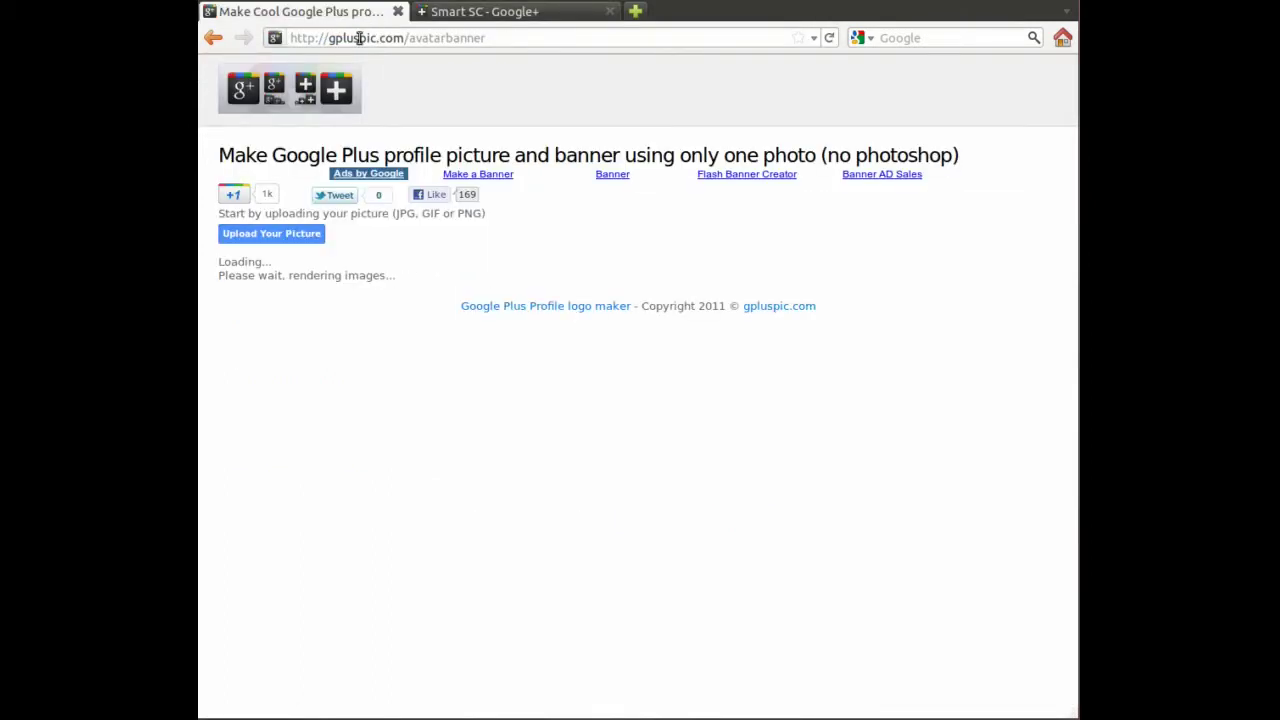
click(530, 37)
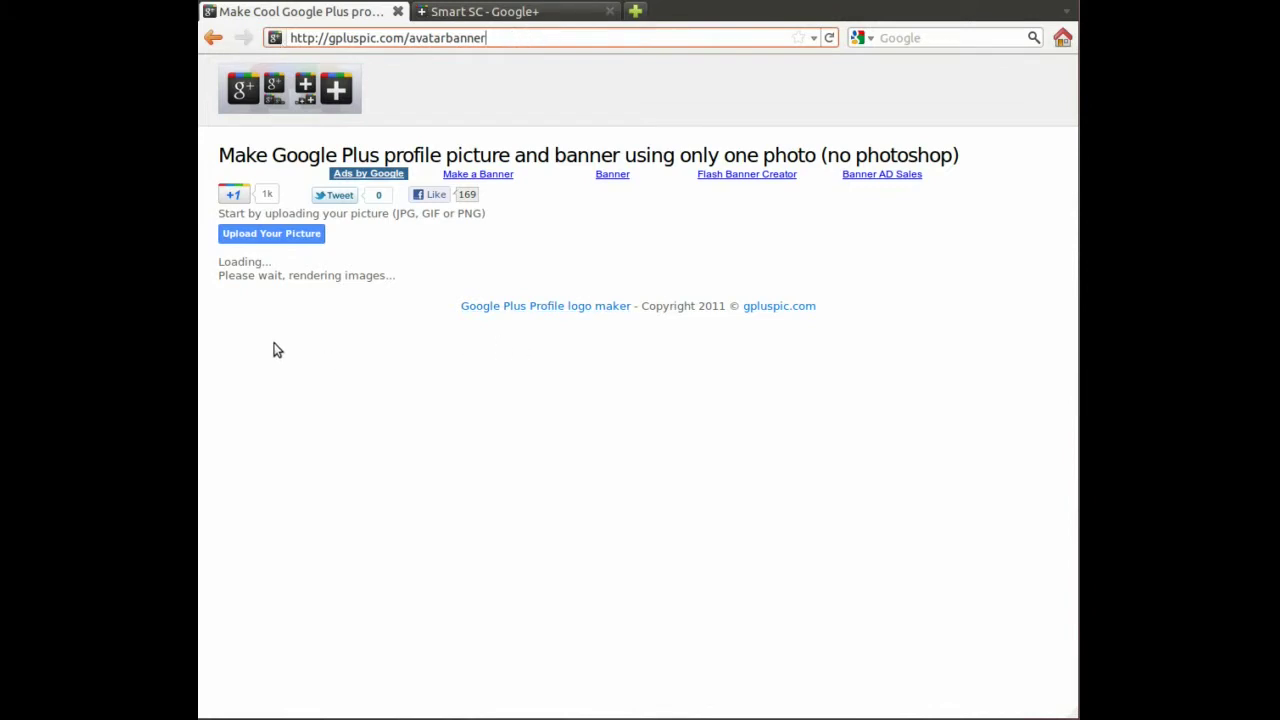
click(285, 233)
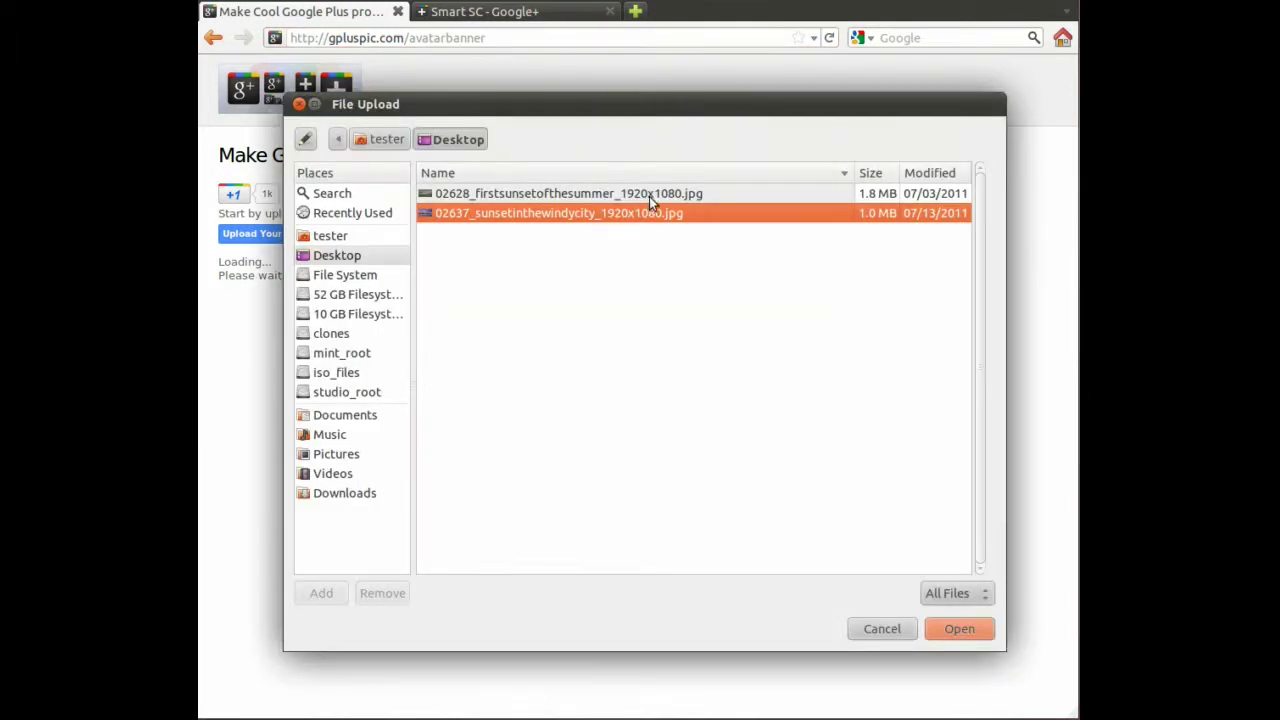
click(650, 195)
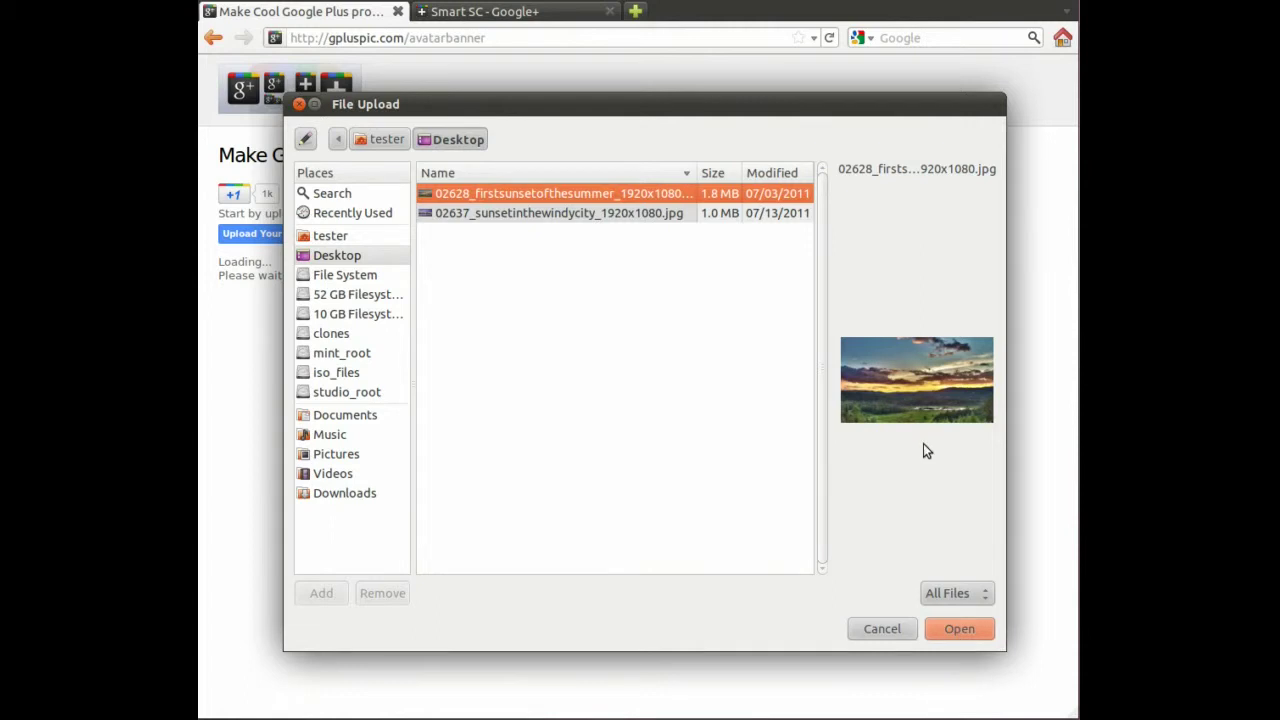
click(960, 629)
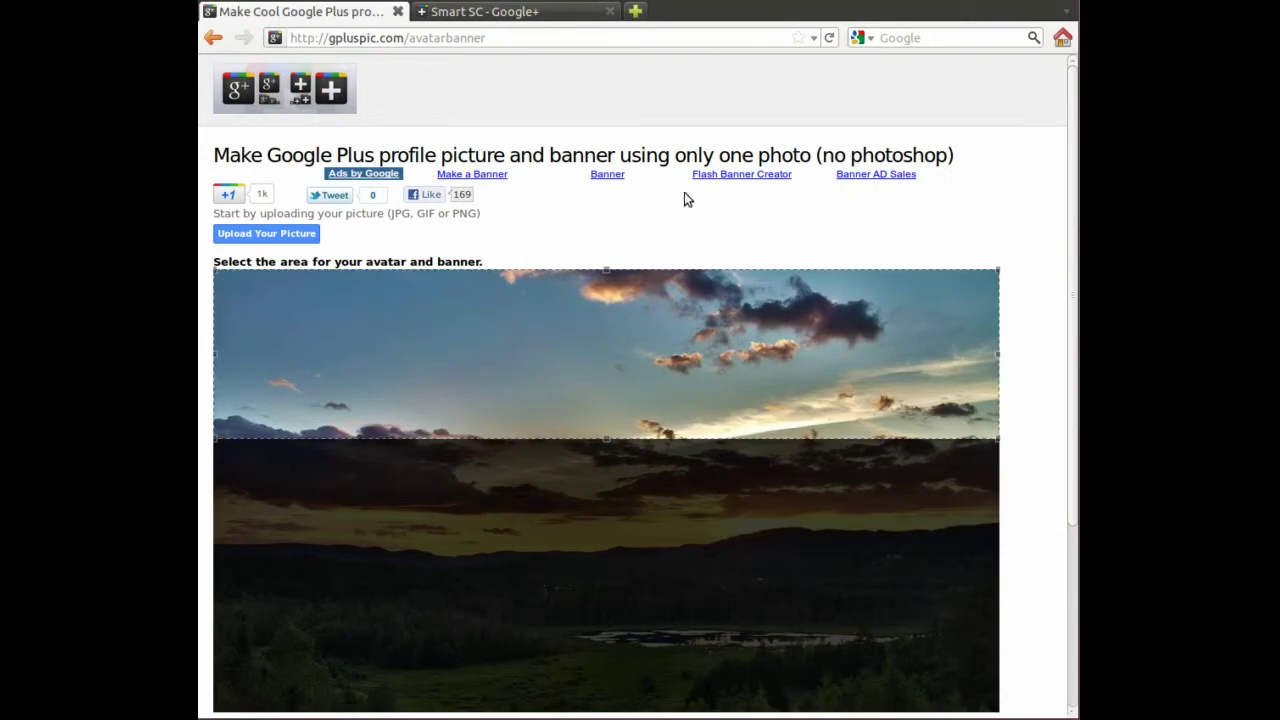
Move and shrink the crop rectangle onto the sunset horizon and hills, then render the images.
scroll(1075, 138, down, 2)
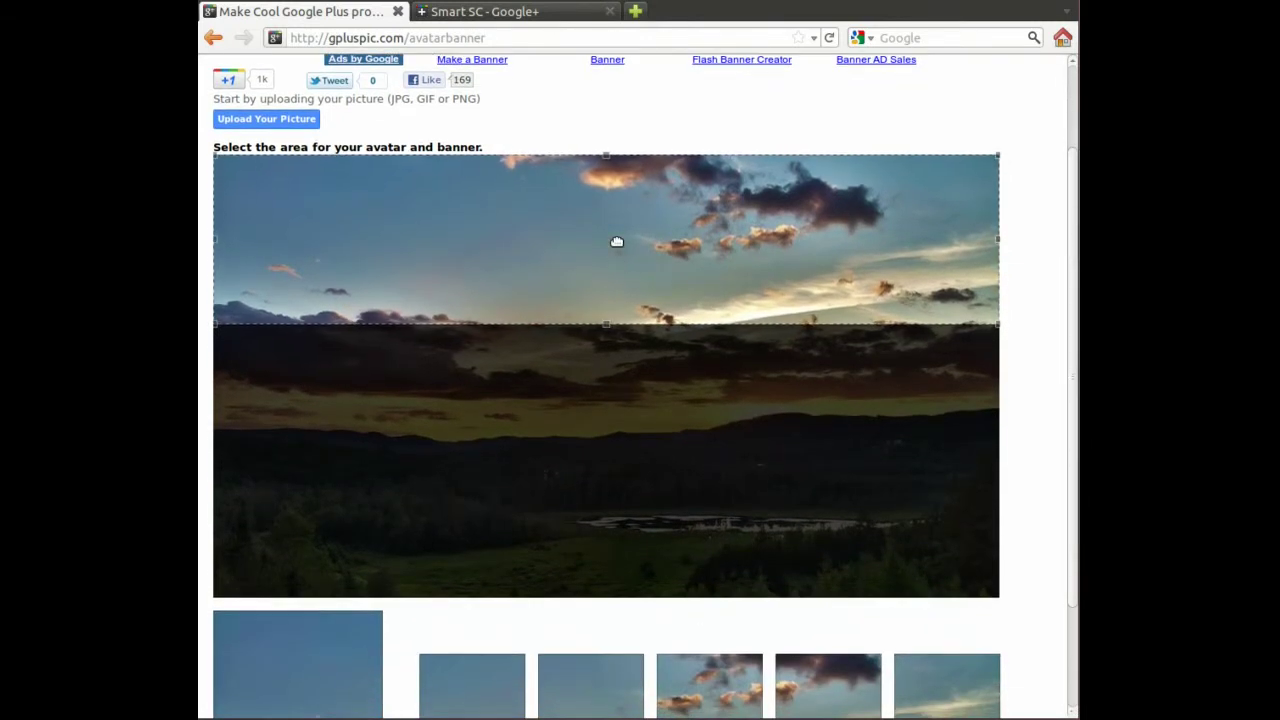
drag(617, 259, 613, 428)
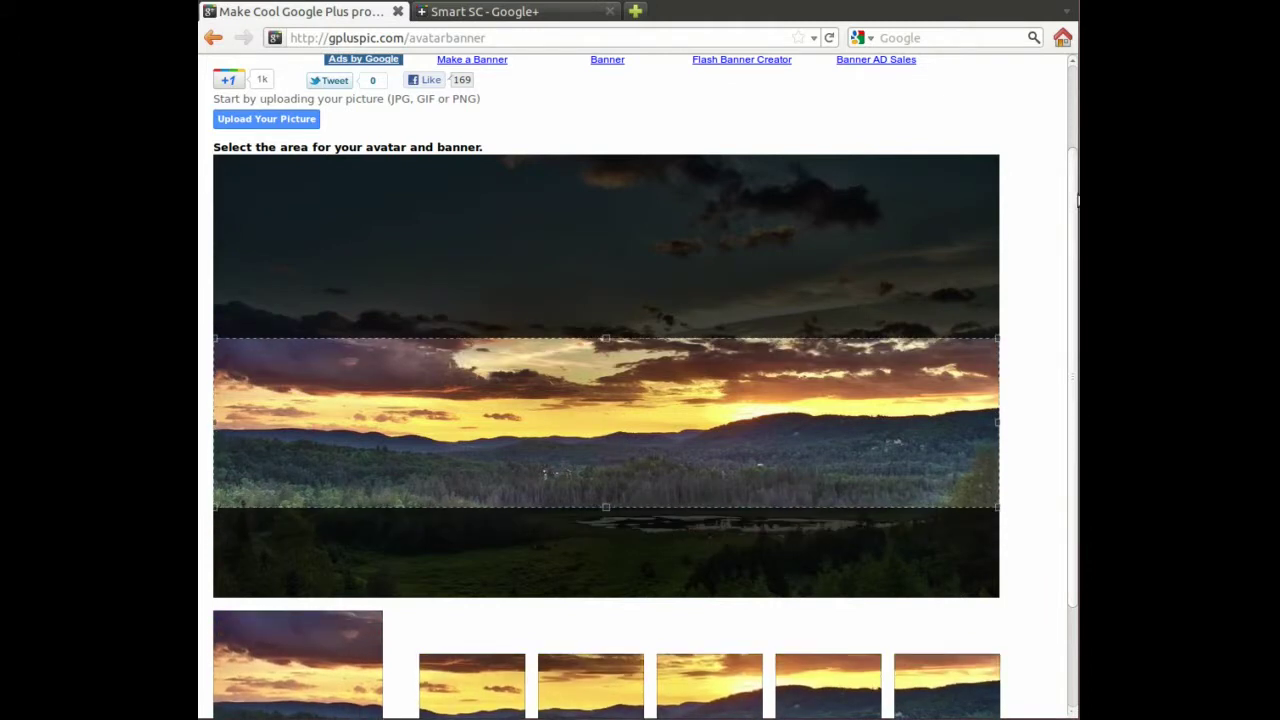
scroll(1074, 240, down, 3)
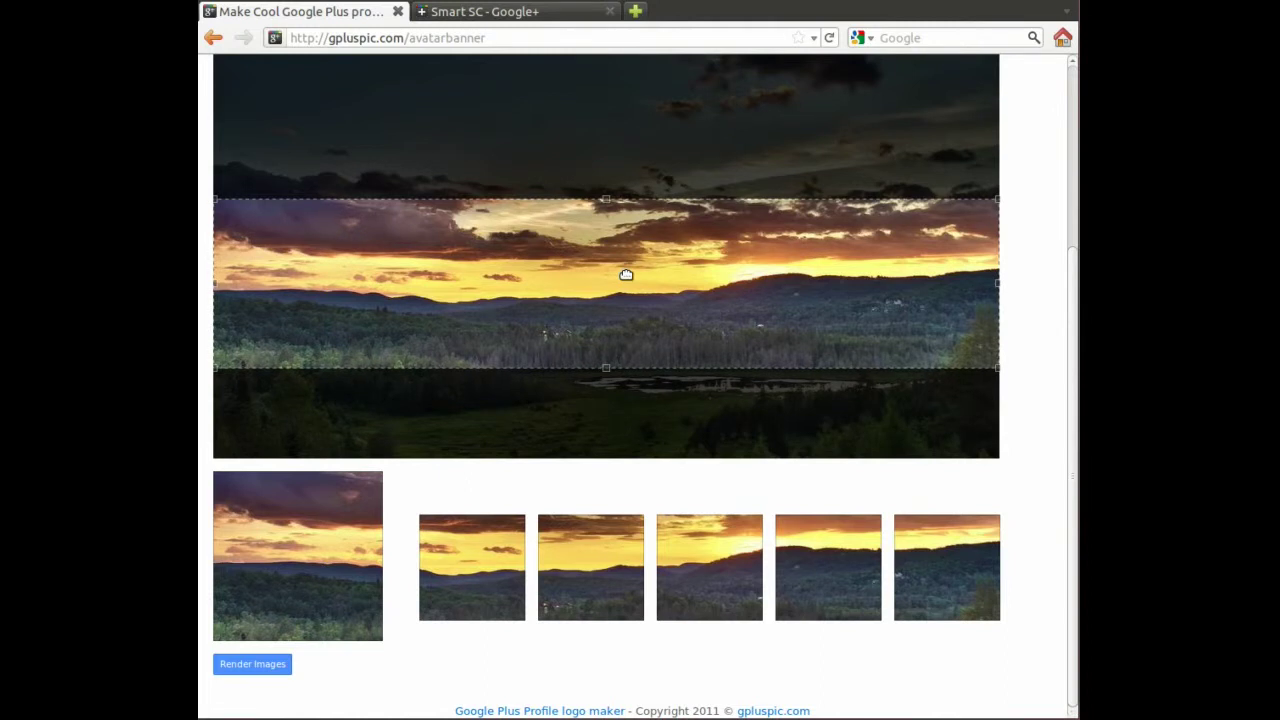
drag(625, 275, 609, 297)
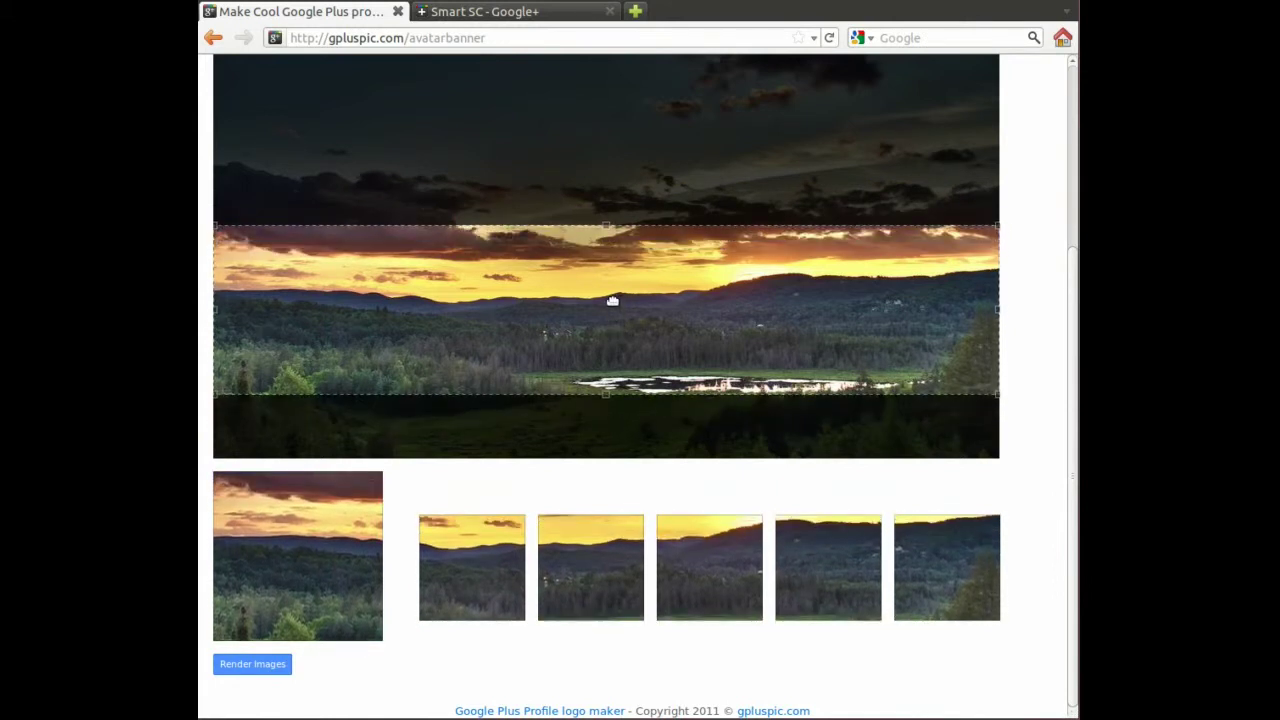
mouse_move(220, 230)
mouse_down()
mouse_move(419, 318)
mouse_move(210, 222)
mouse_up()
drag(750, 284, 765, 260)
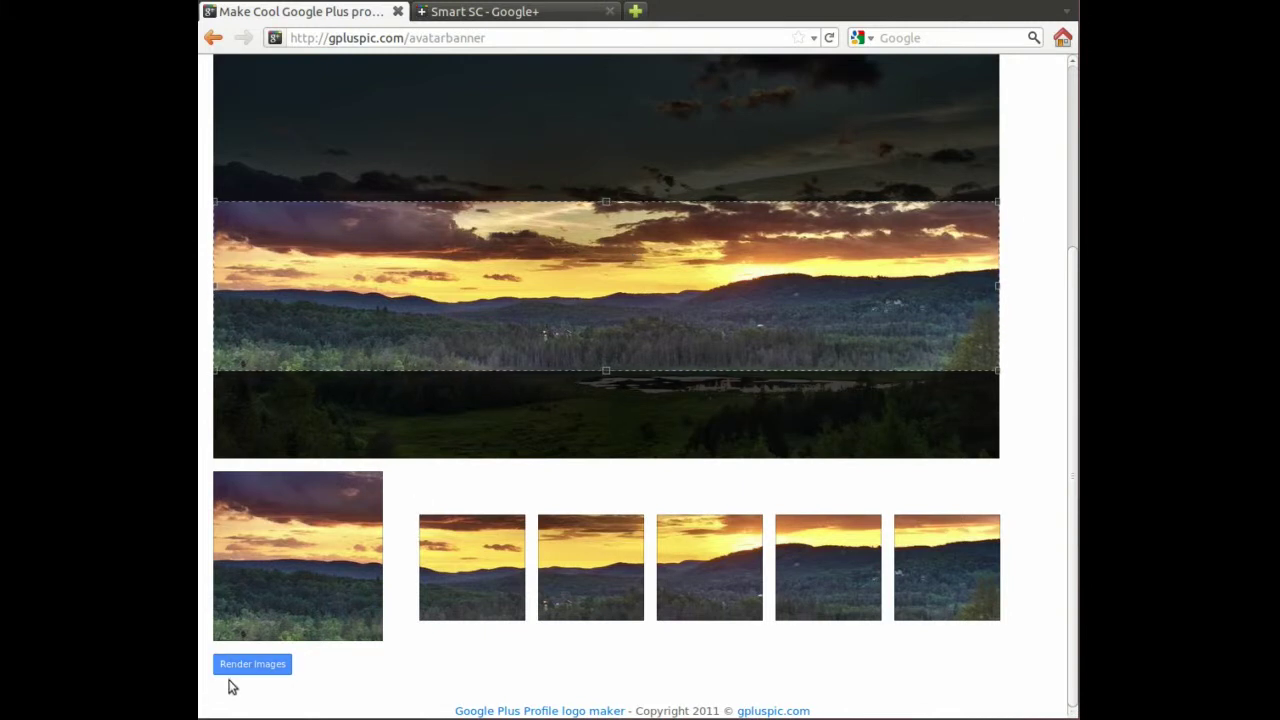
click(257, 666)
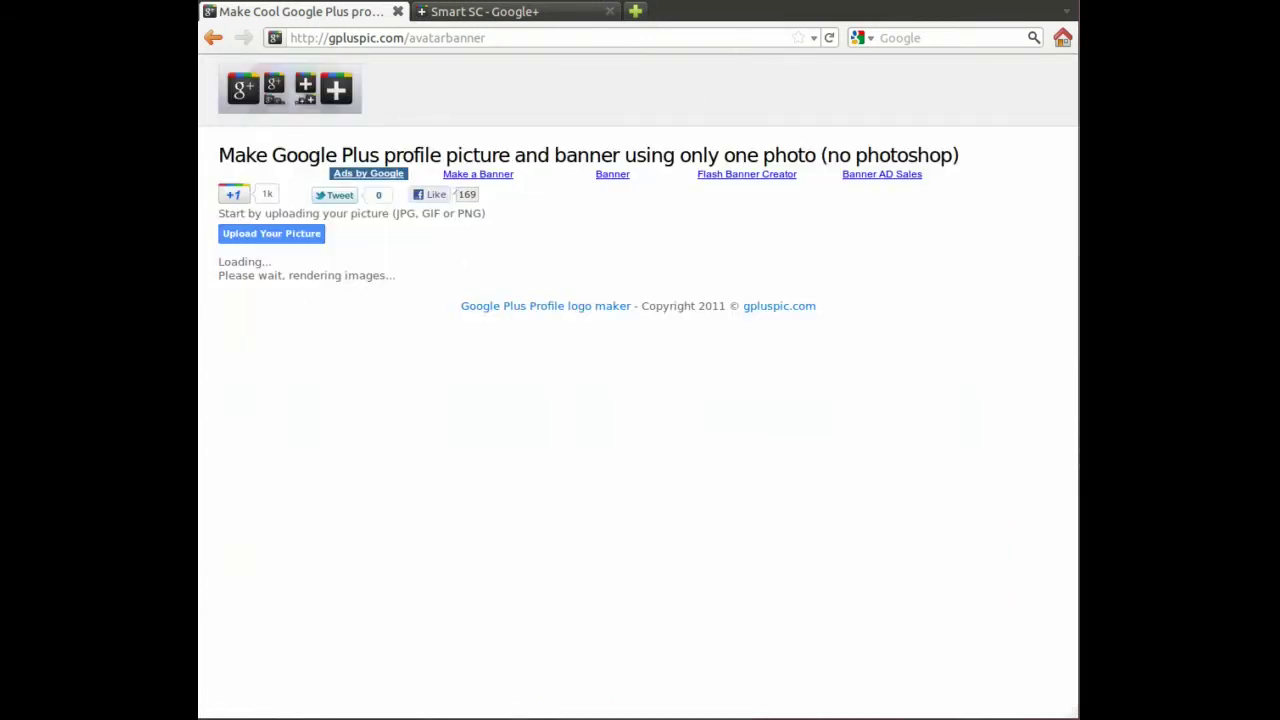
Save the large avatar image to disk, renaming it with 'h1'.
click(1010, 5)
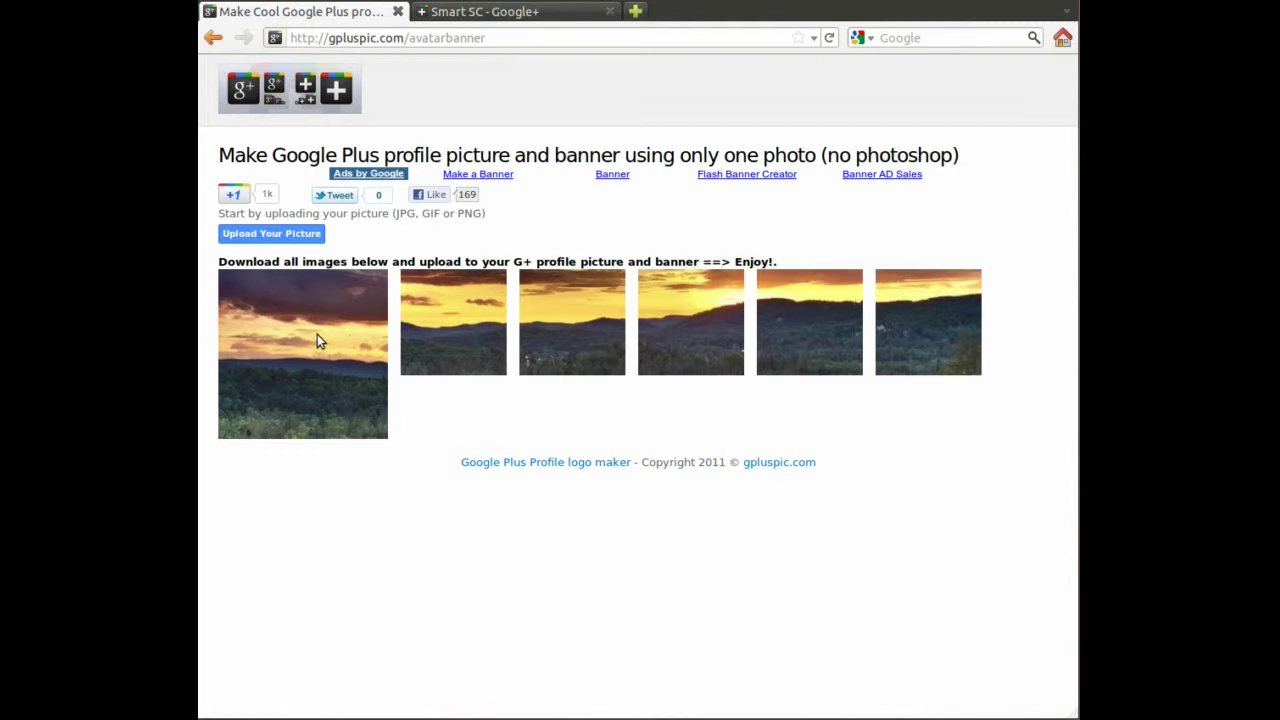
right_click(317, 341)
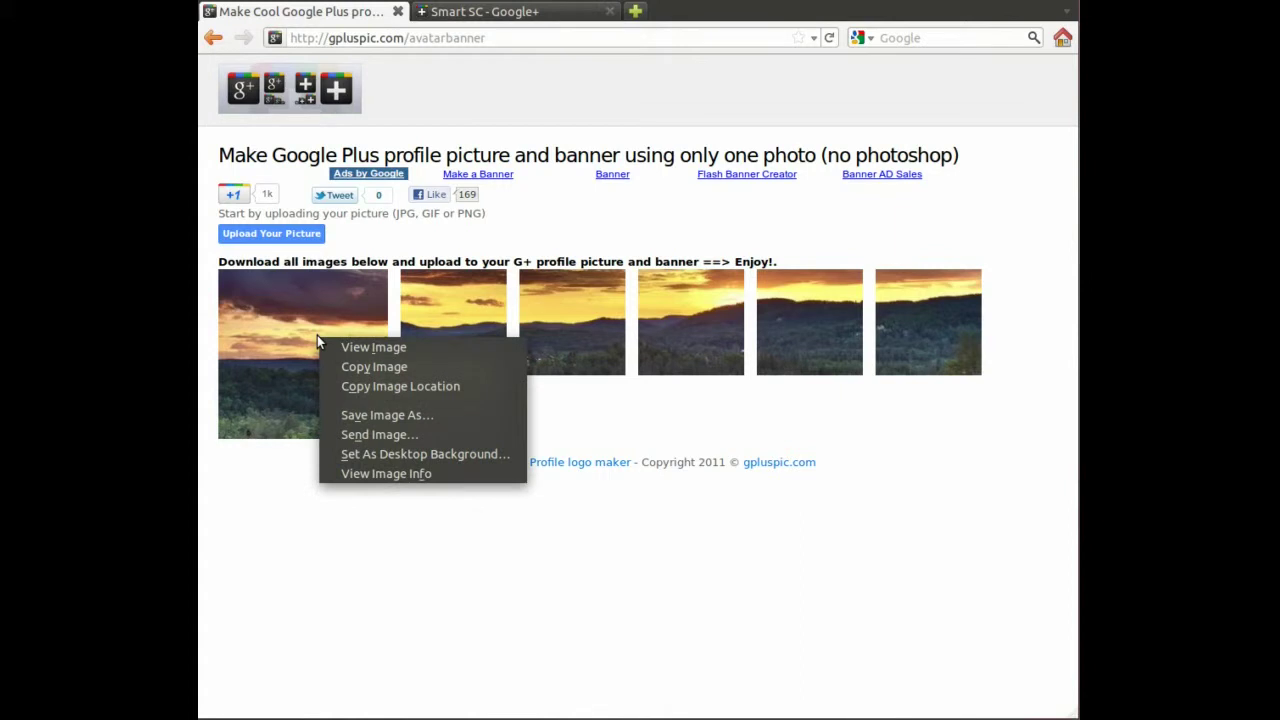
click(373, 416)
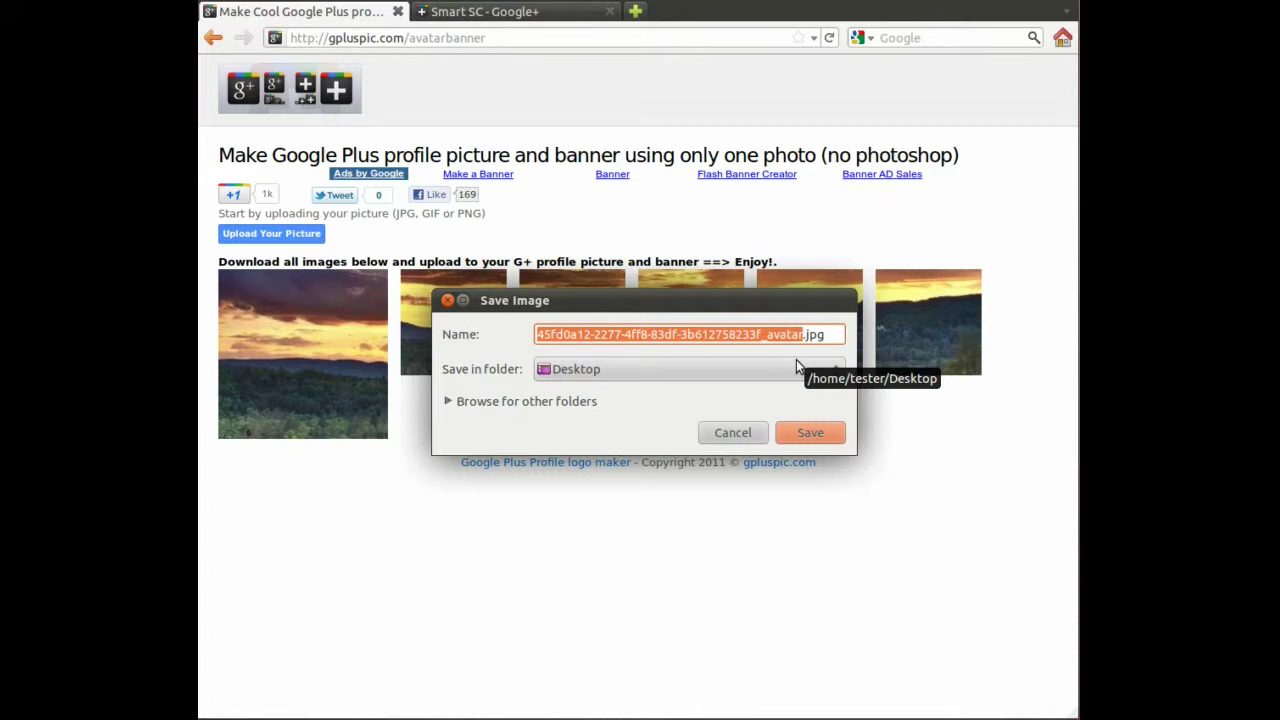
key(BackSpace)
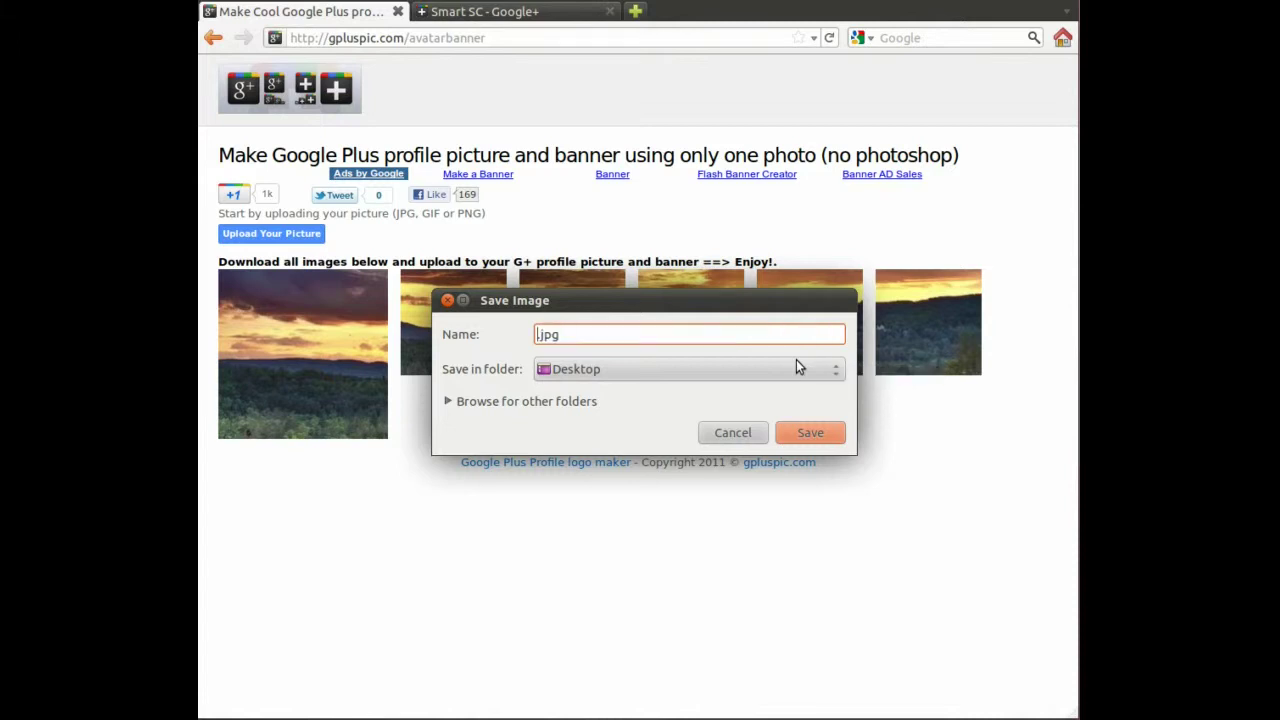
text(h1)
key(Return)
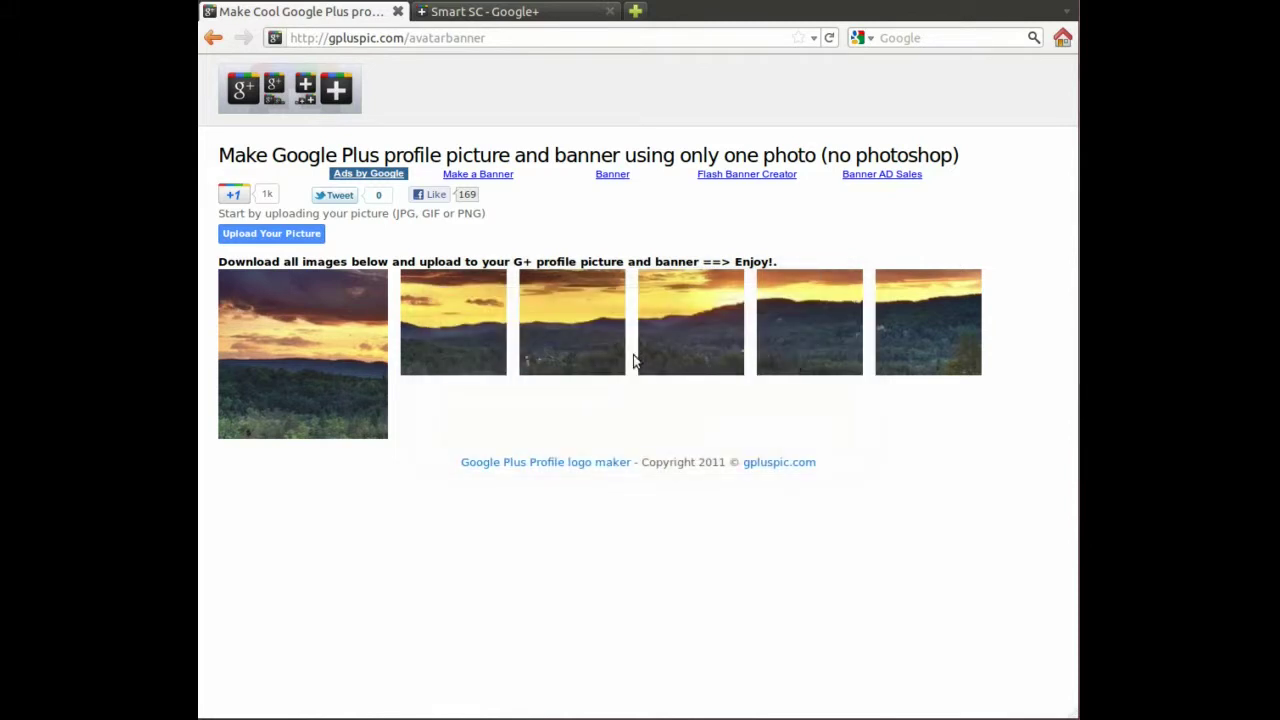
Save the second and third banner tiles as short numbered files, the third as 03.jpg.
right_click(459, 299)
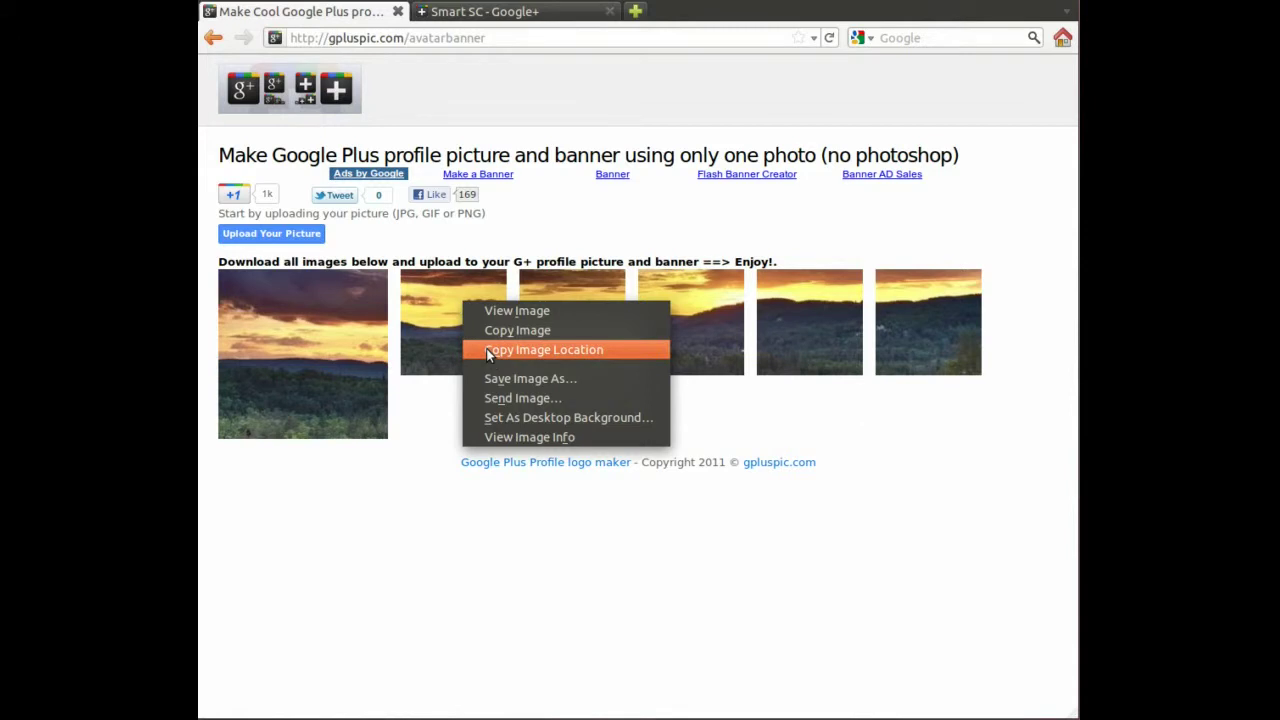
click(503, 380)
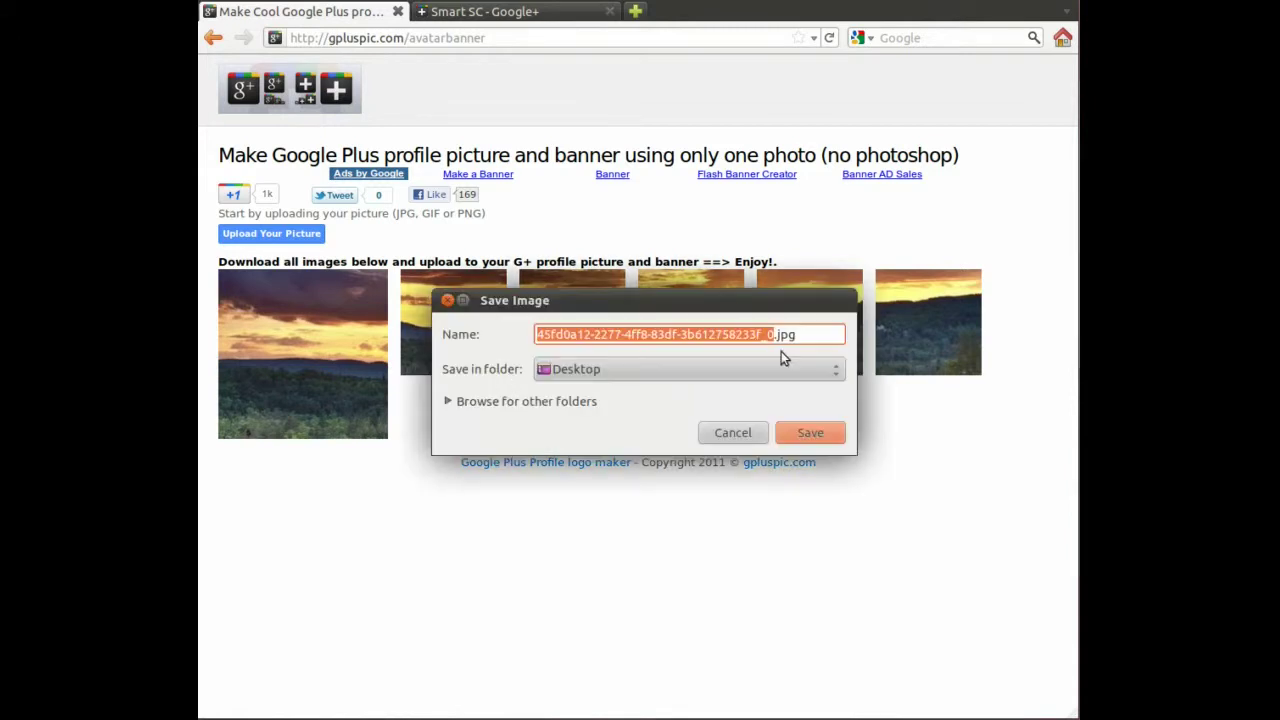
text(6)
key(Return)
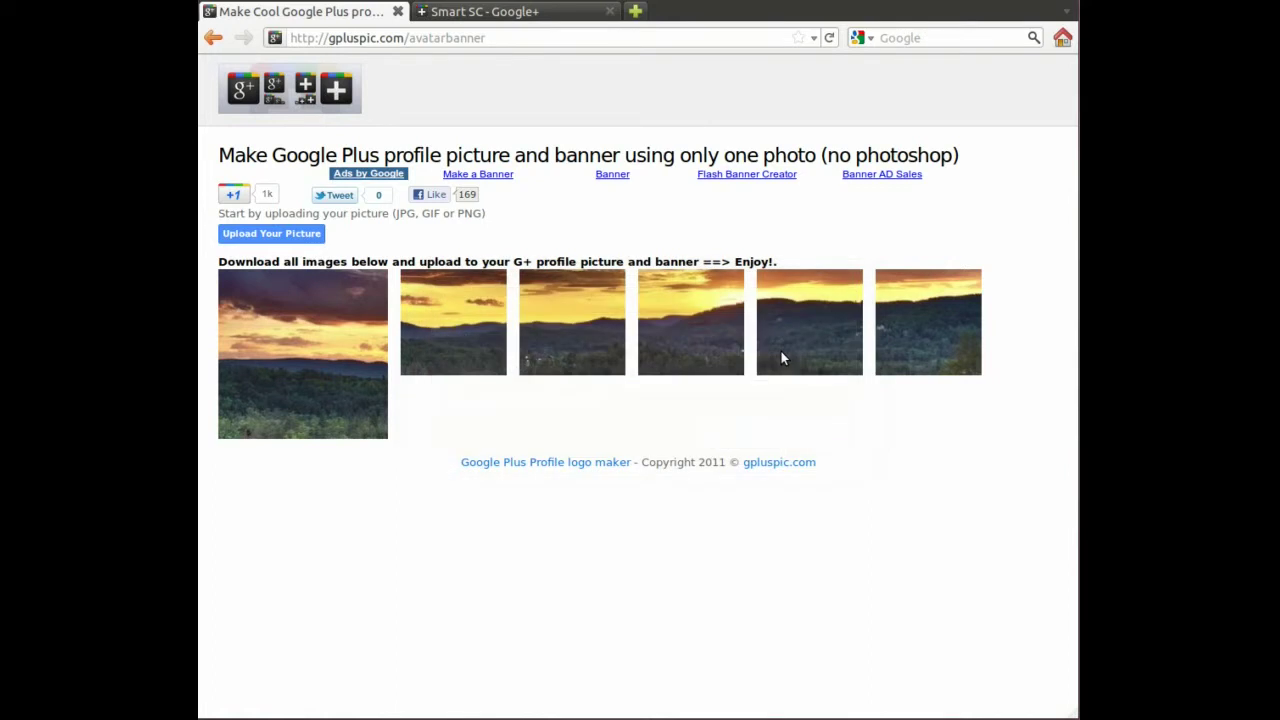
right_click(537, 298)
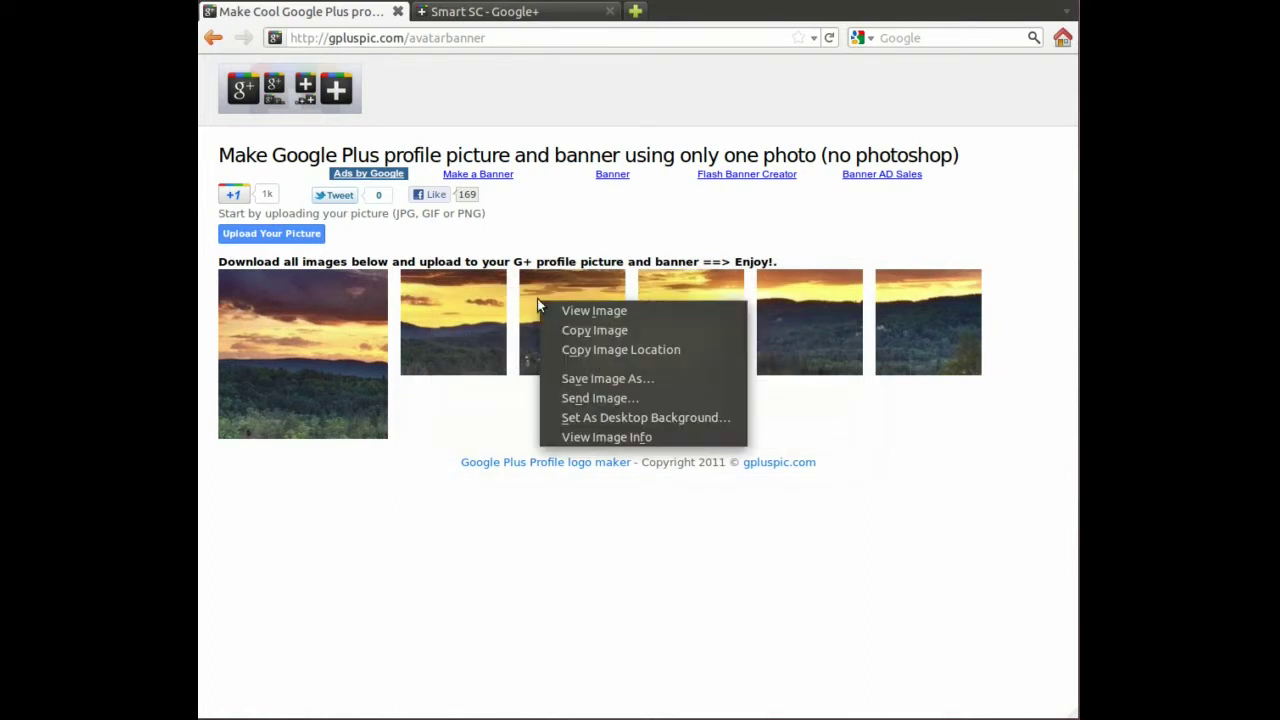
click(615, 381)
text(03)
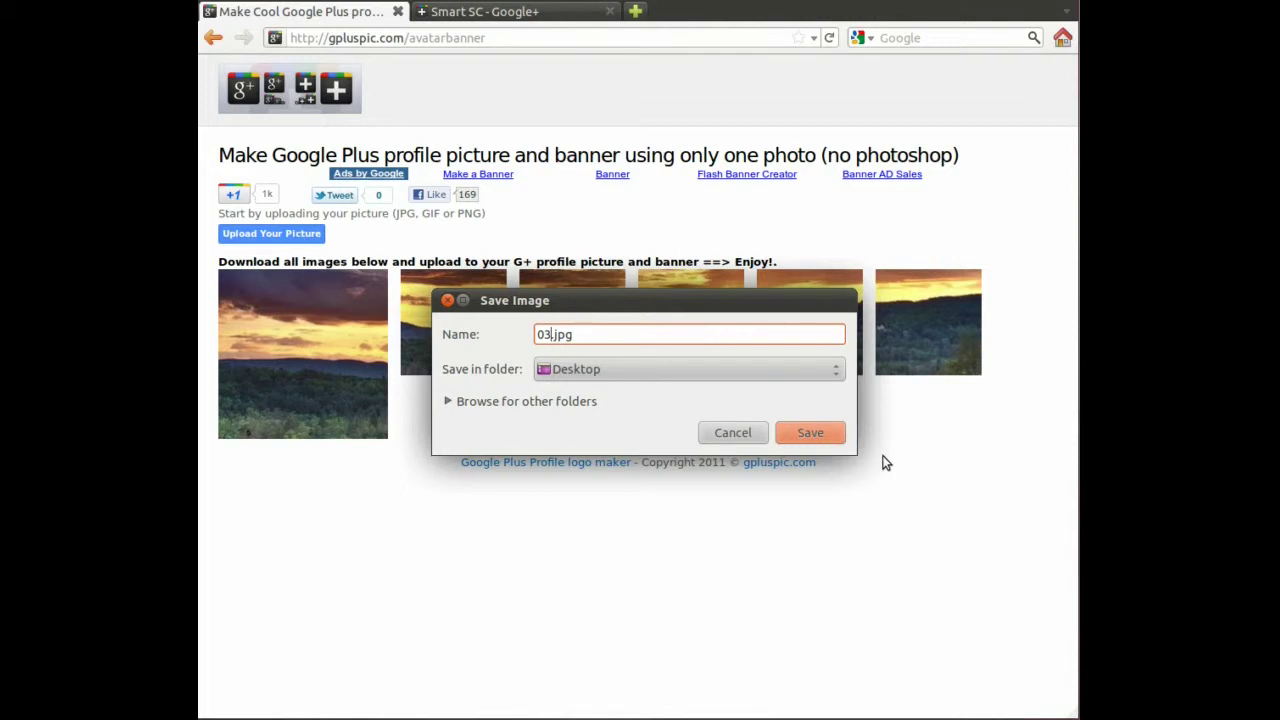
click(801, 428)
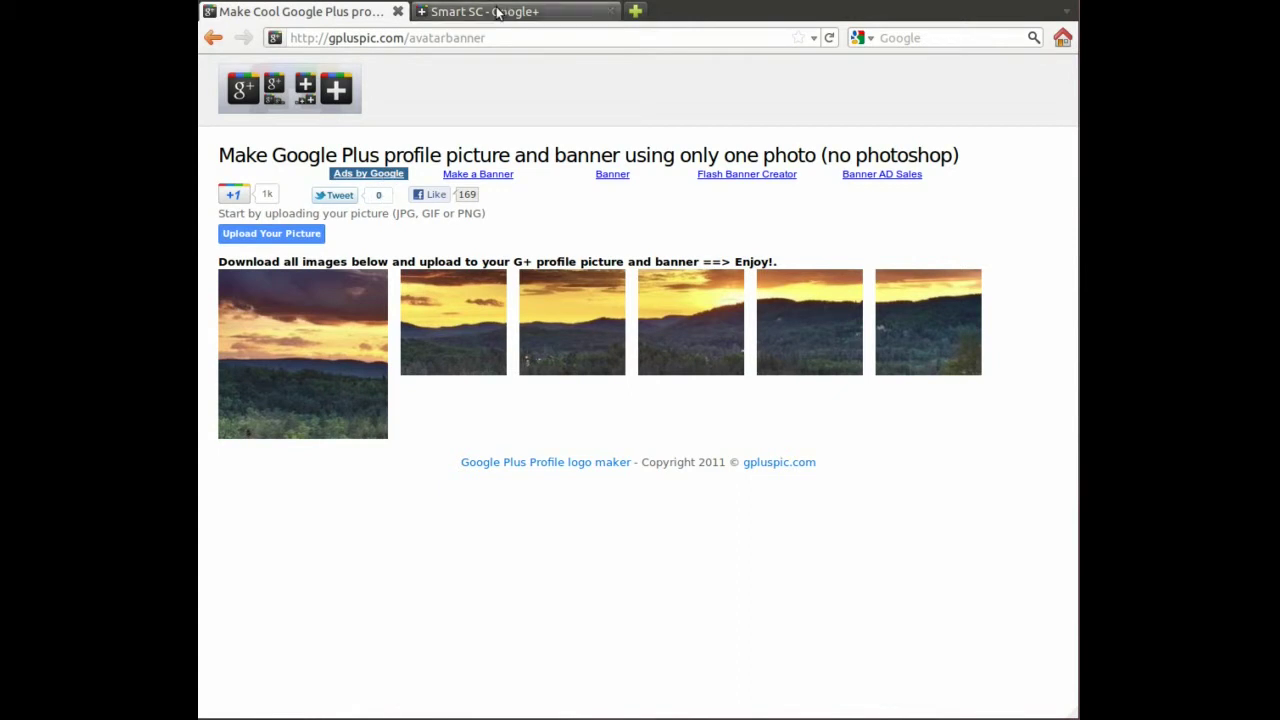
Put the Google+ profile into edit mode and upload 02.jpg to the scrapbook.
click(500, 8)
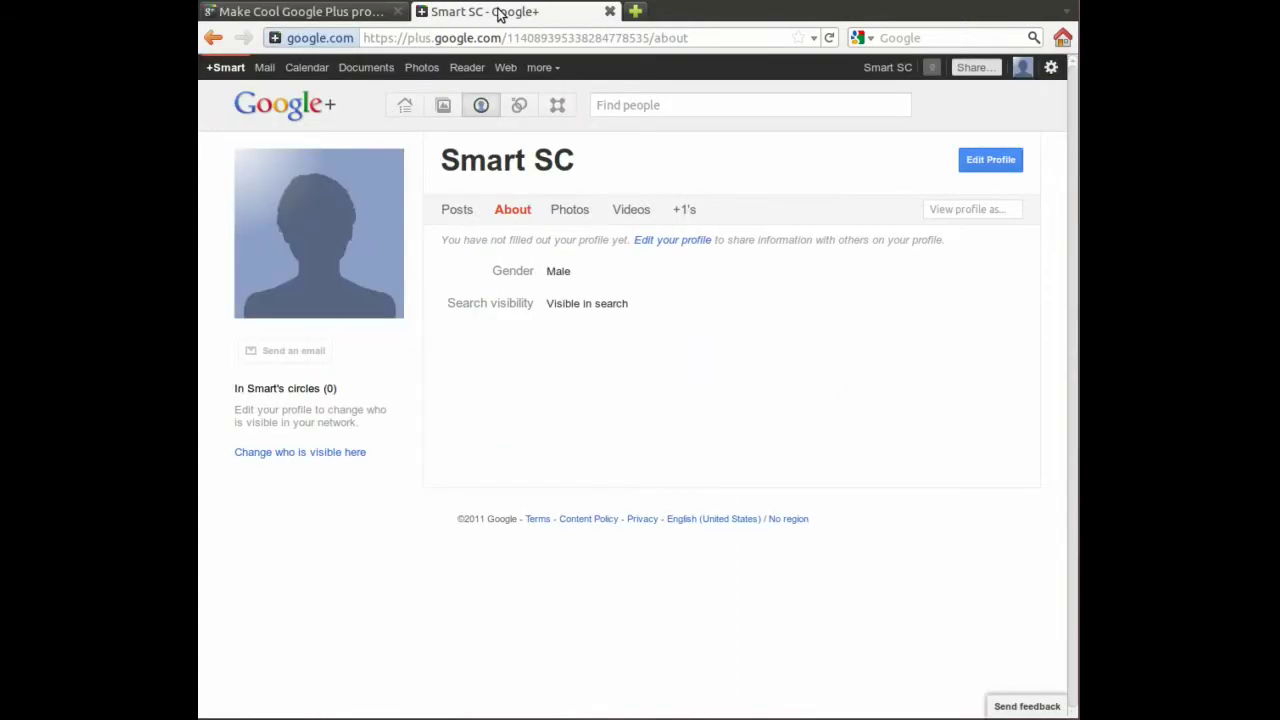
click(984, 164)
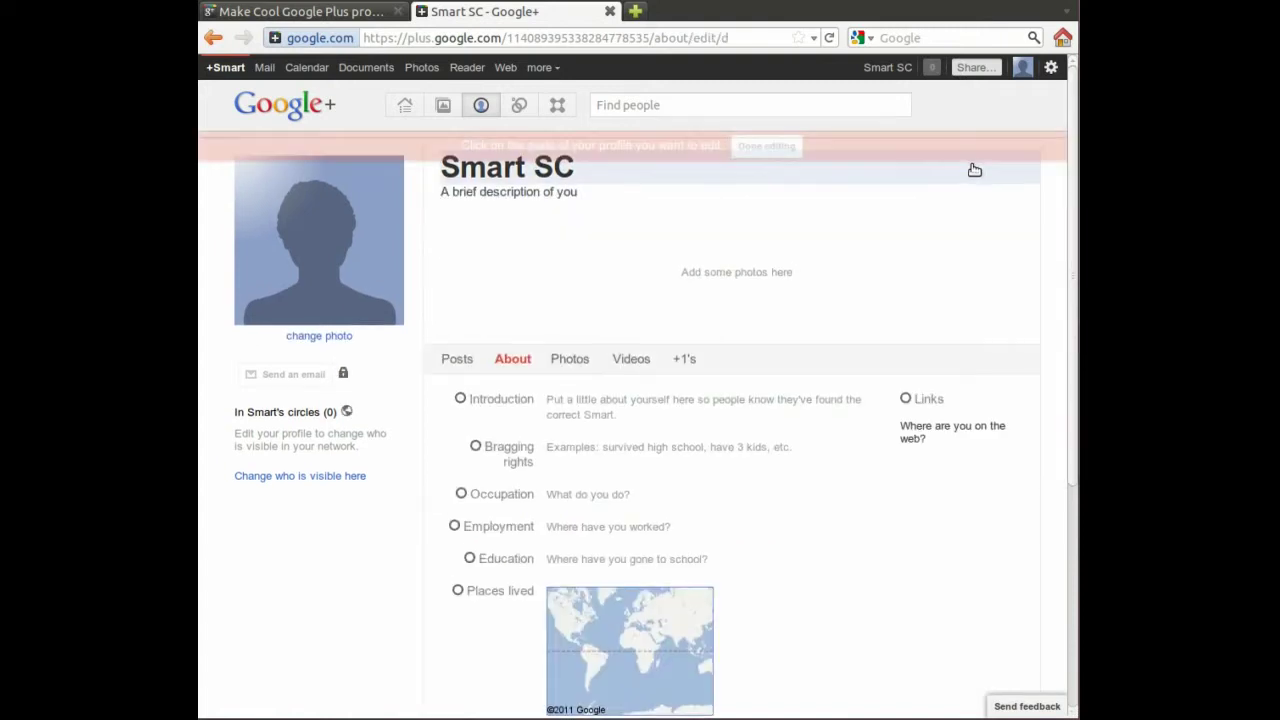
click(739, 288)
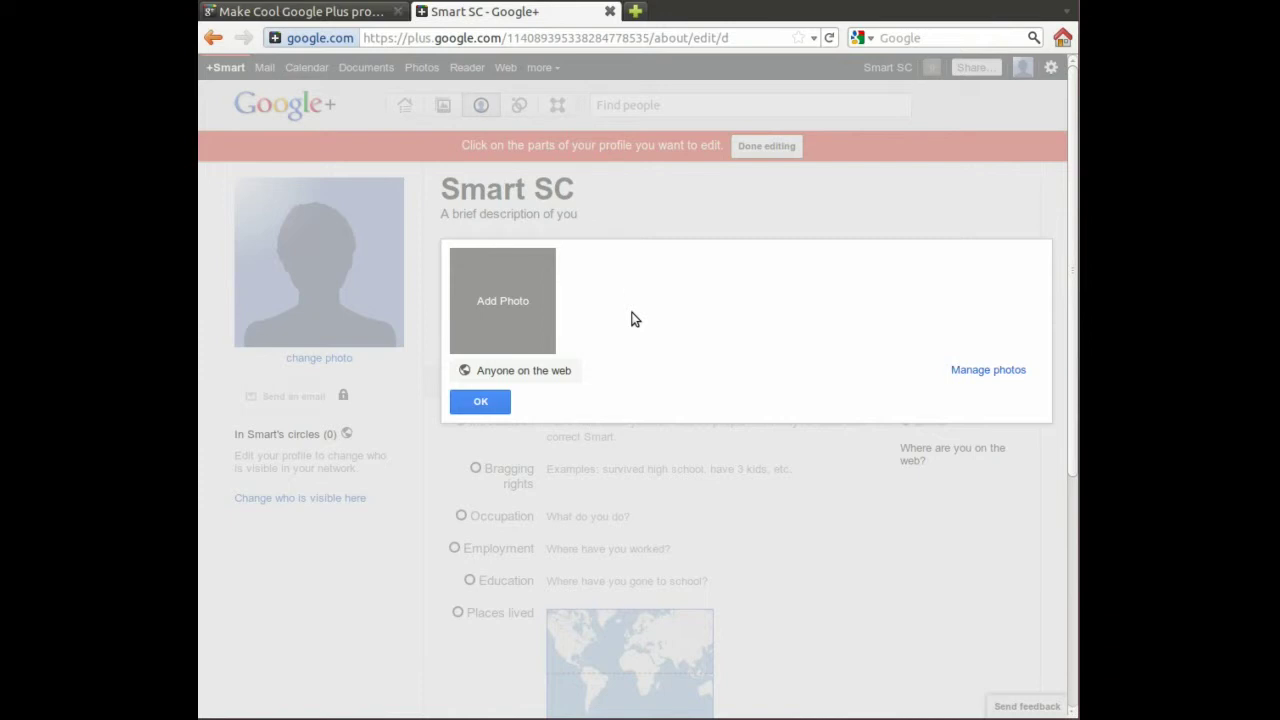
click(511, 290)
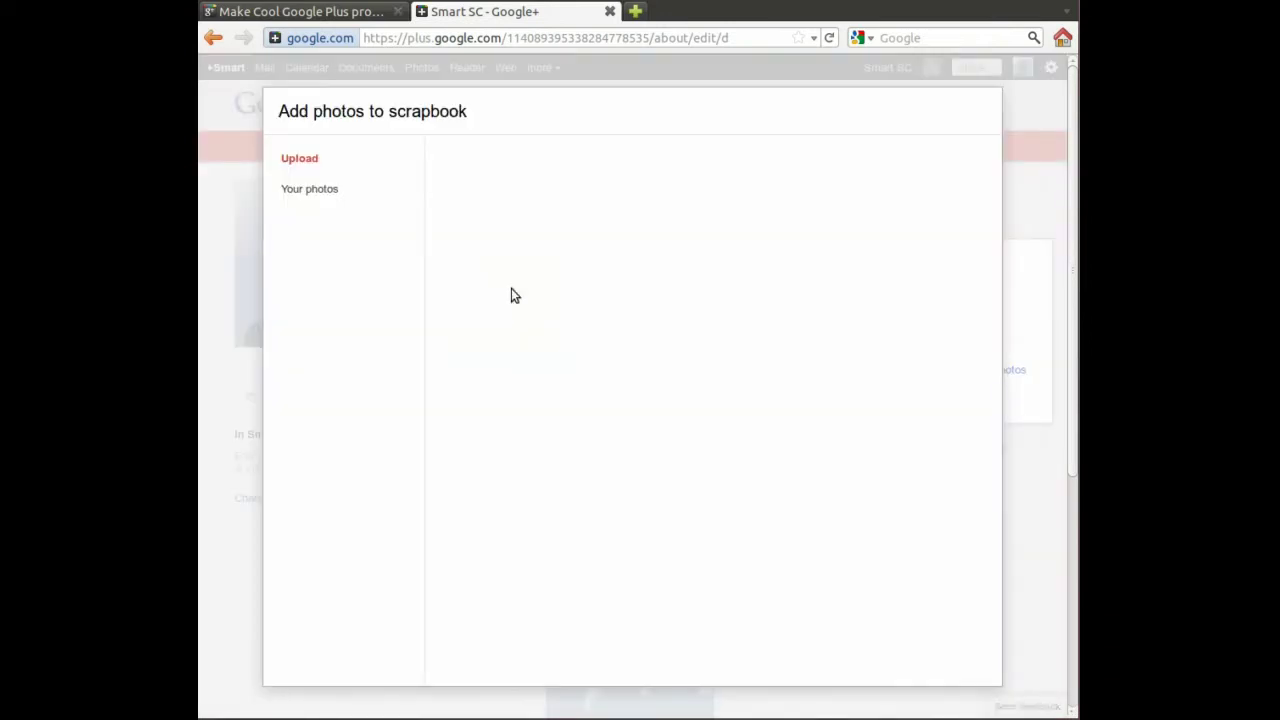
click(722, 206)
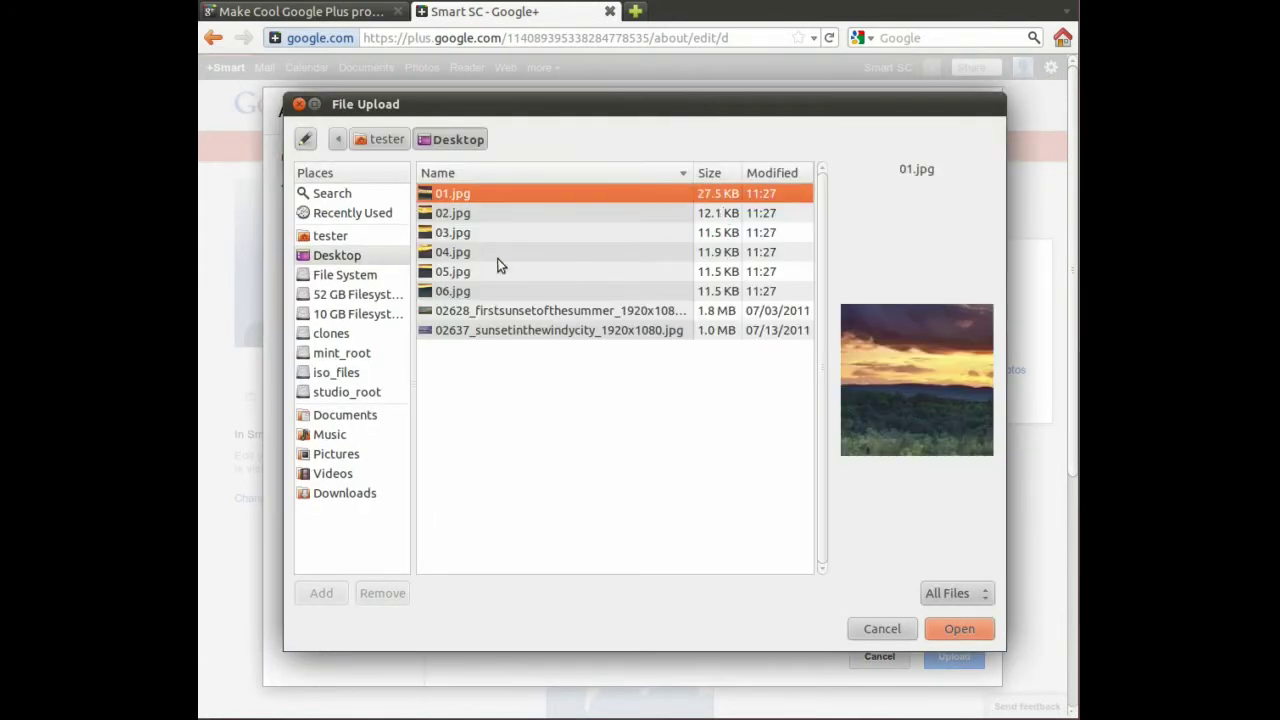
click(484, 214)
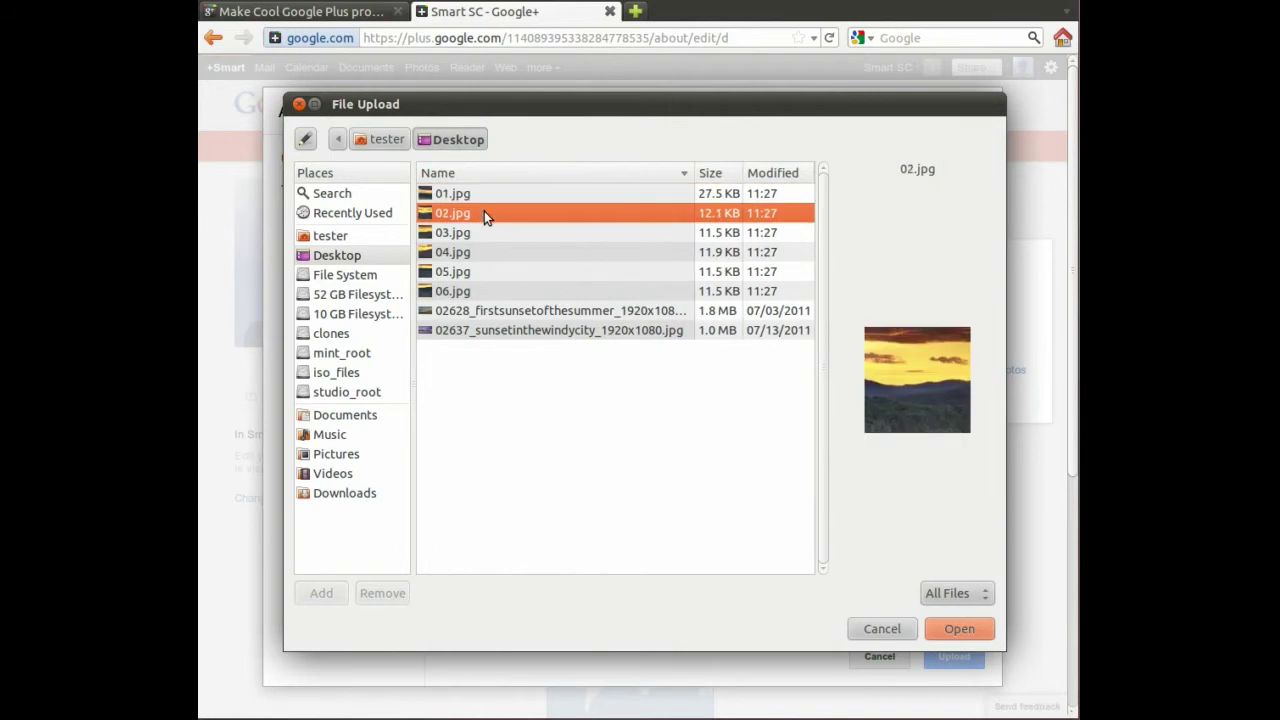
click(985, 637)
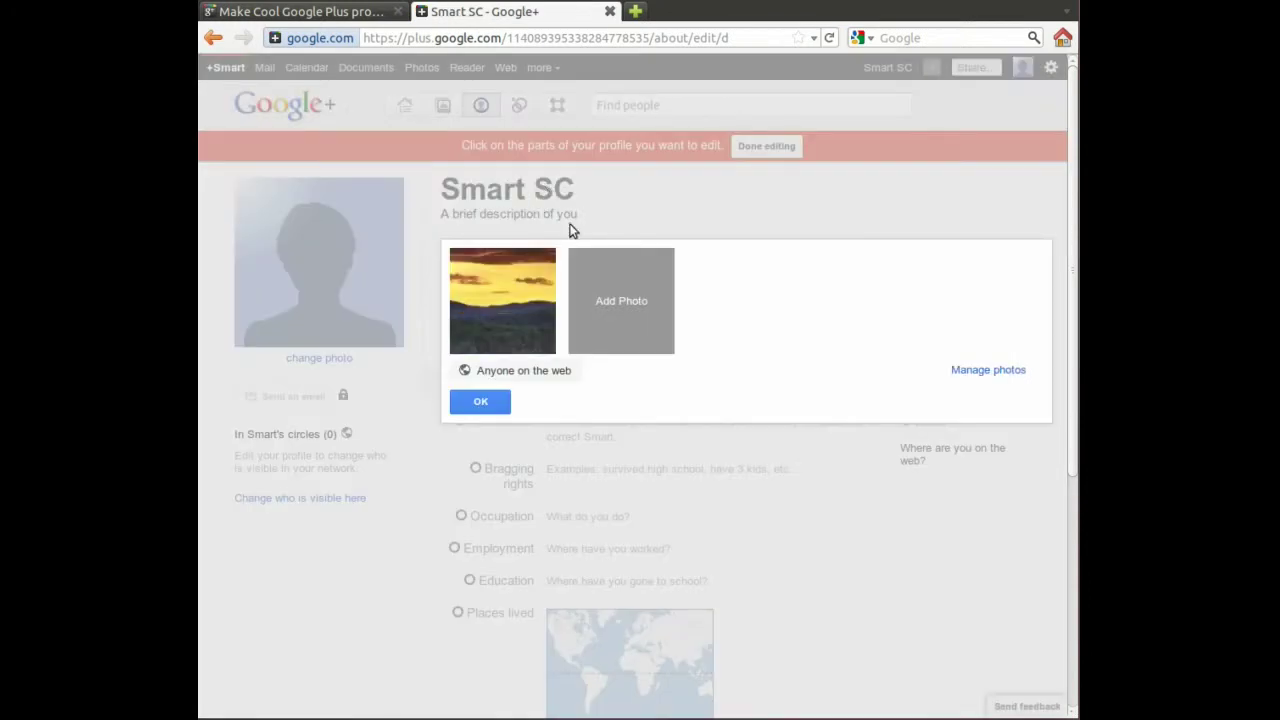
Add 03.jpg as the next scrapbook photo.
click(627, 300)
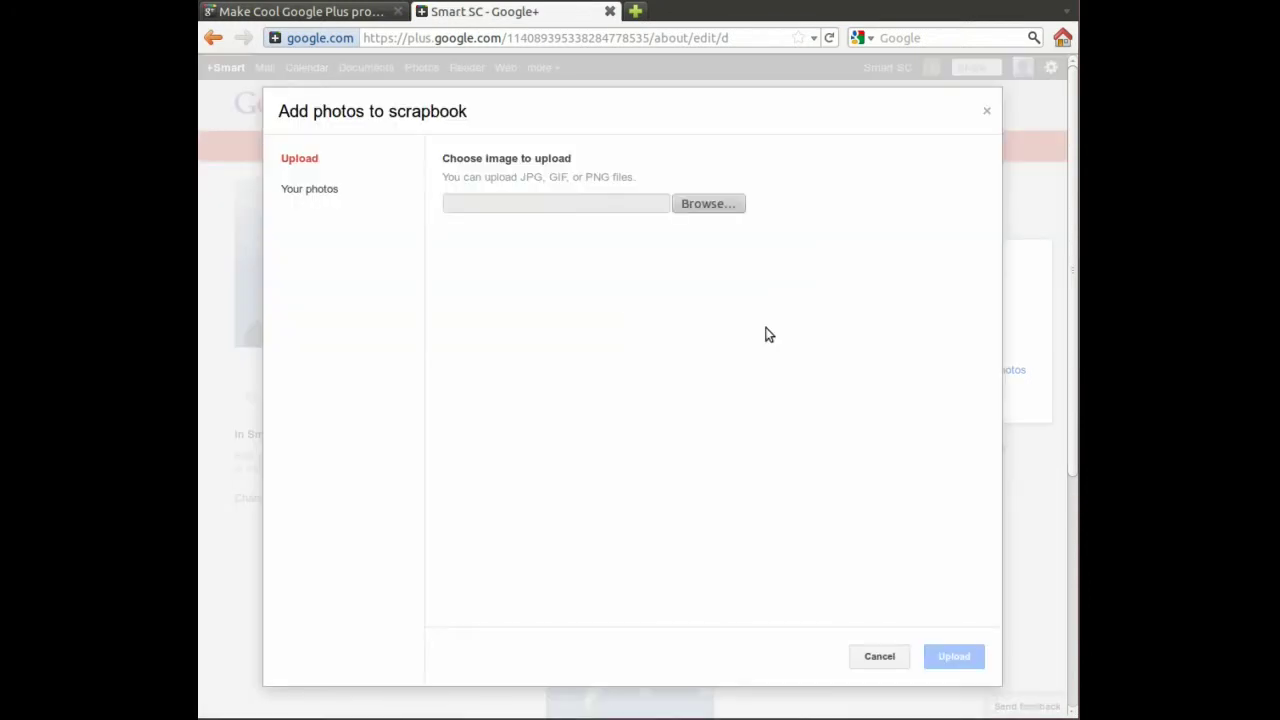
click(723, 207)
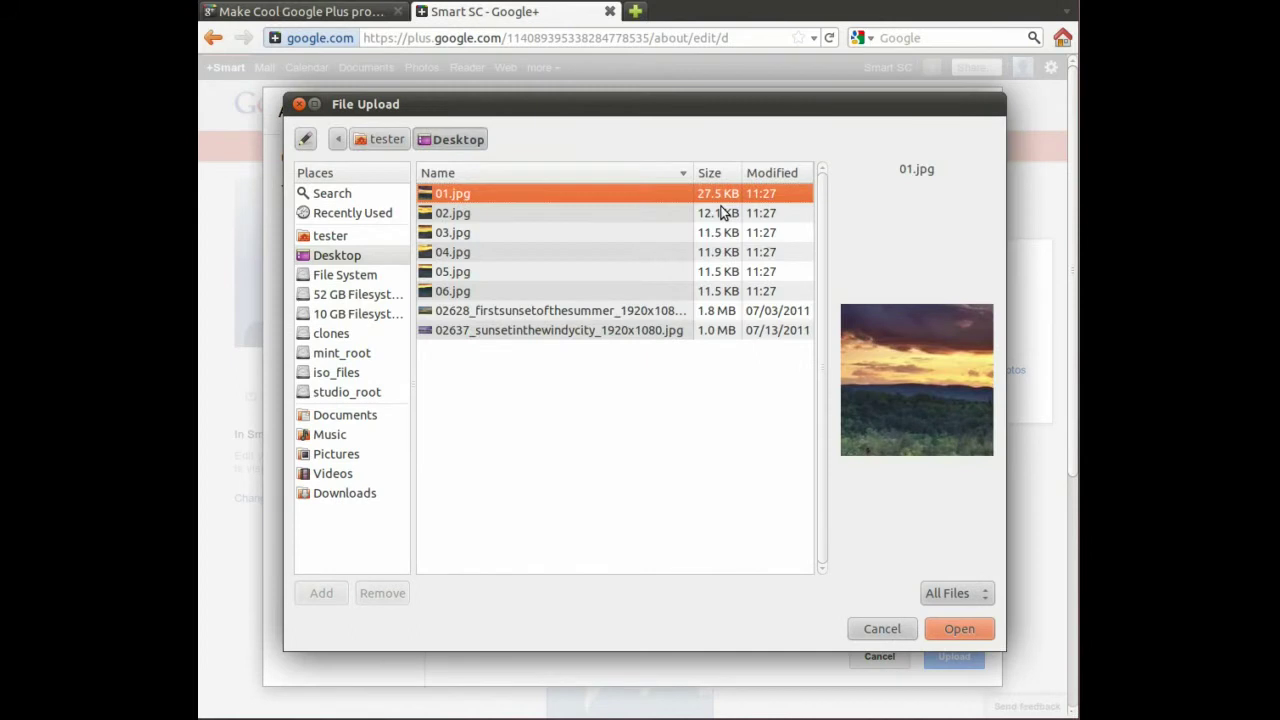
click(478, 232)
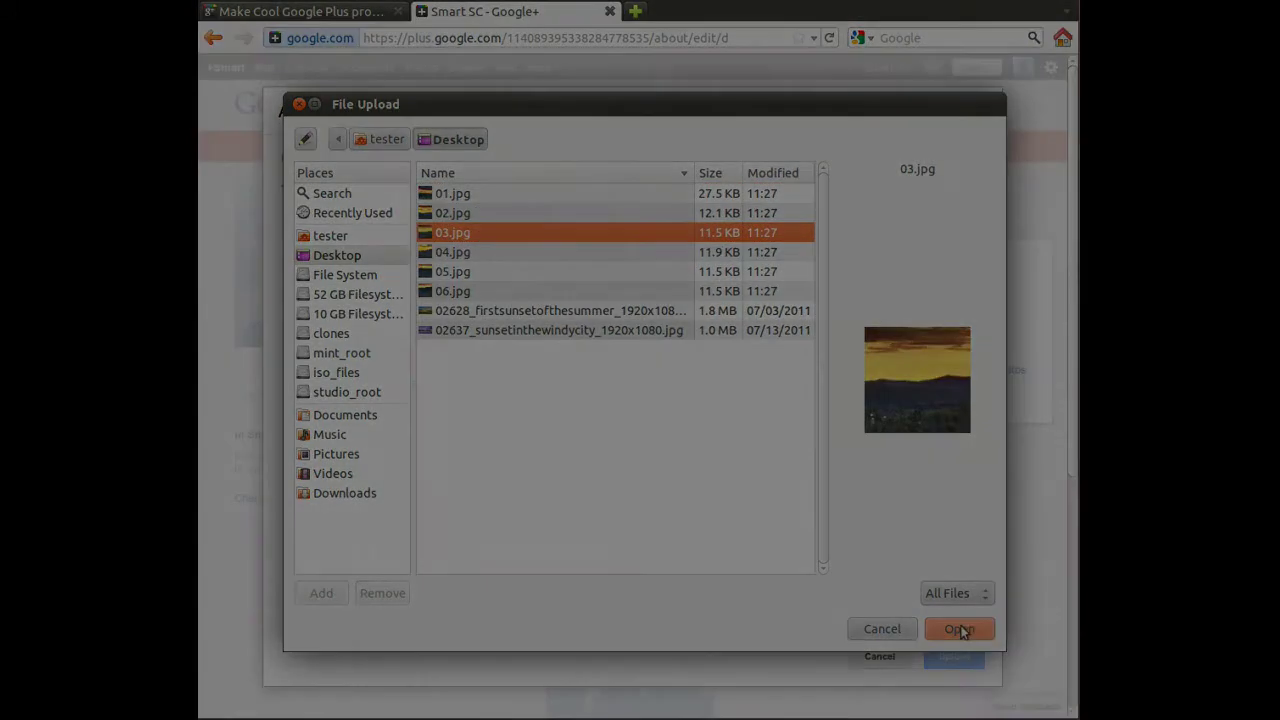
click(959, 629)
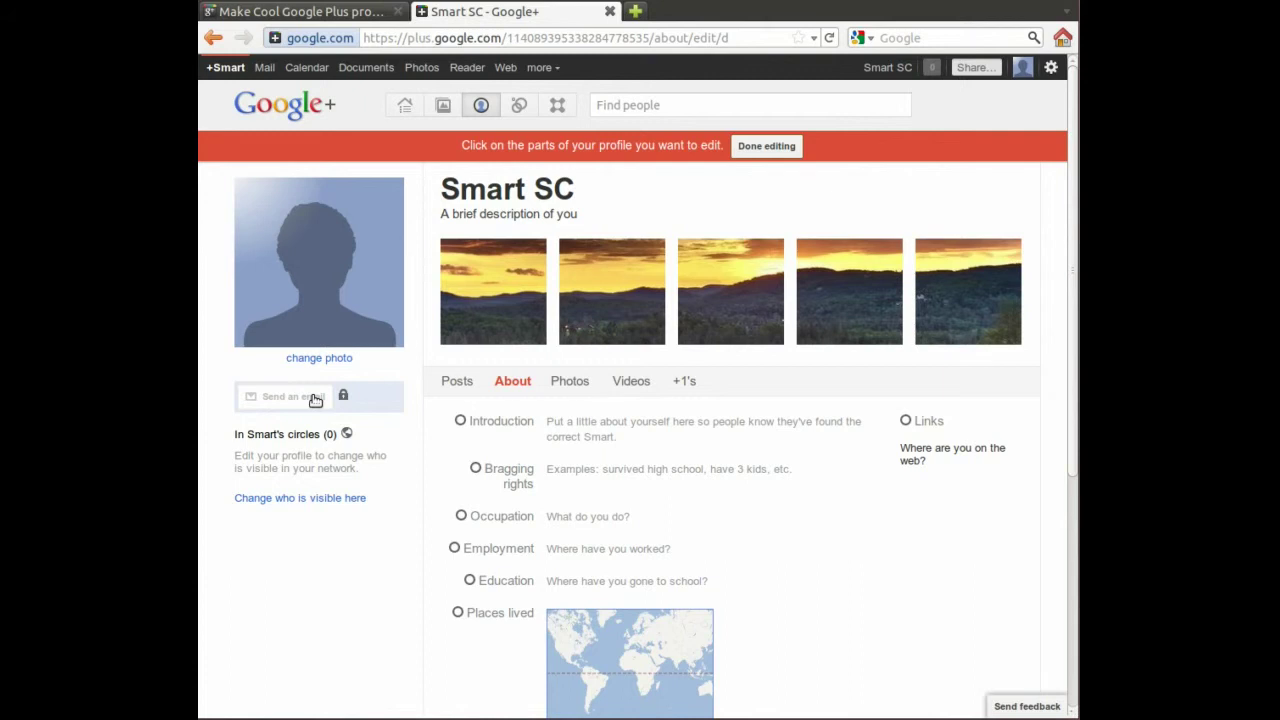
Upload 01.jpg, widen its crop to the full image, set it as profile photo and share.
click(334, 360)
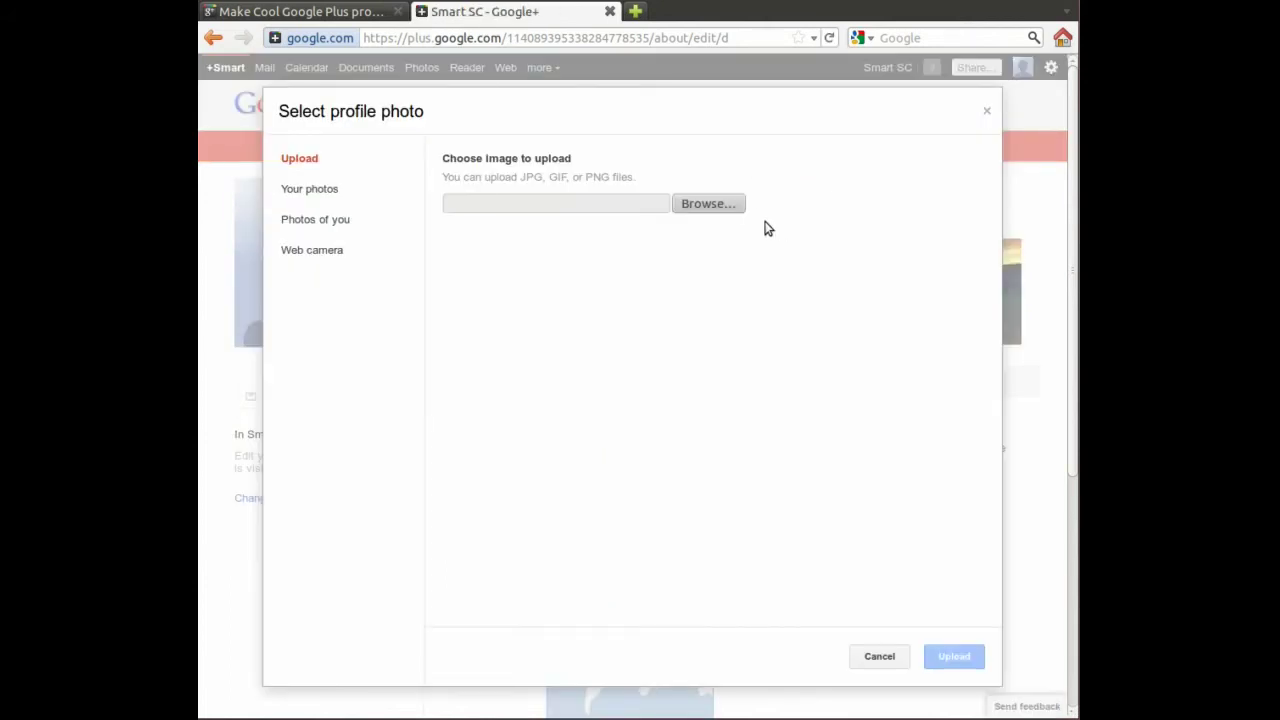
click(733, 204)
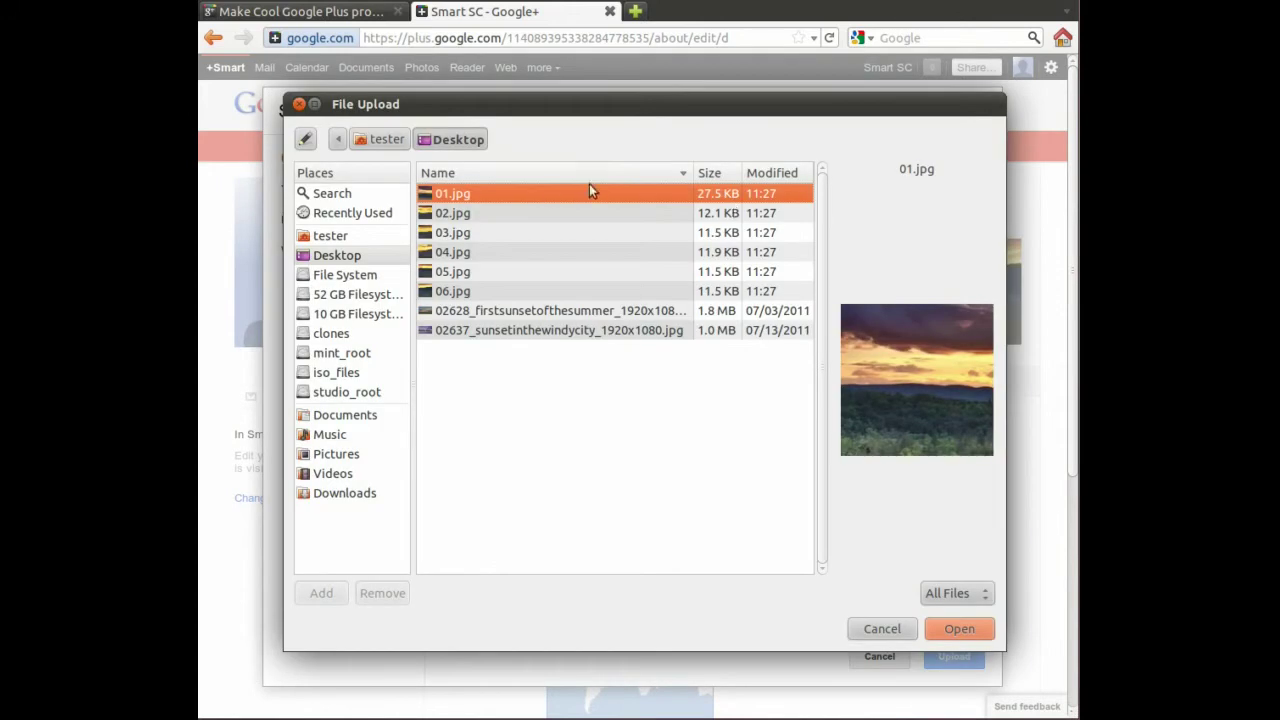
click(958, 629)
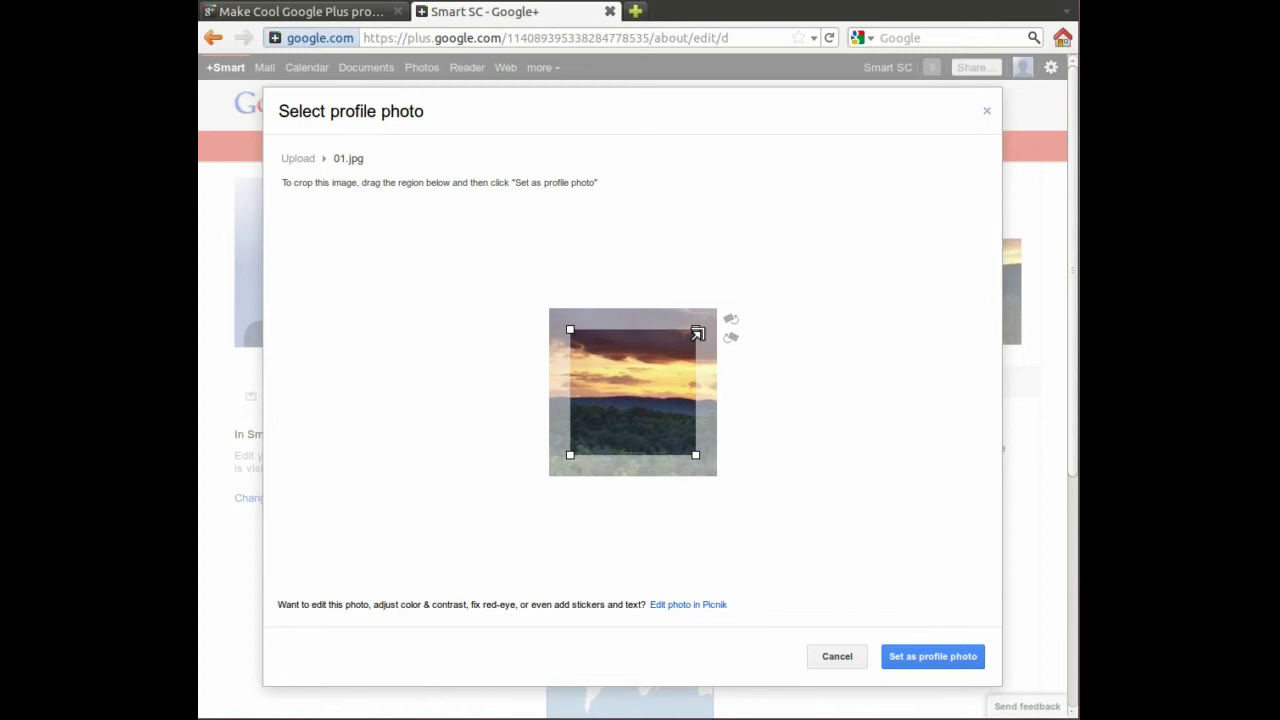
drag(697, 333, 717, 306)
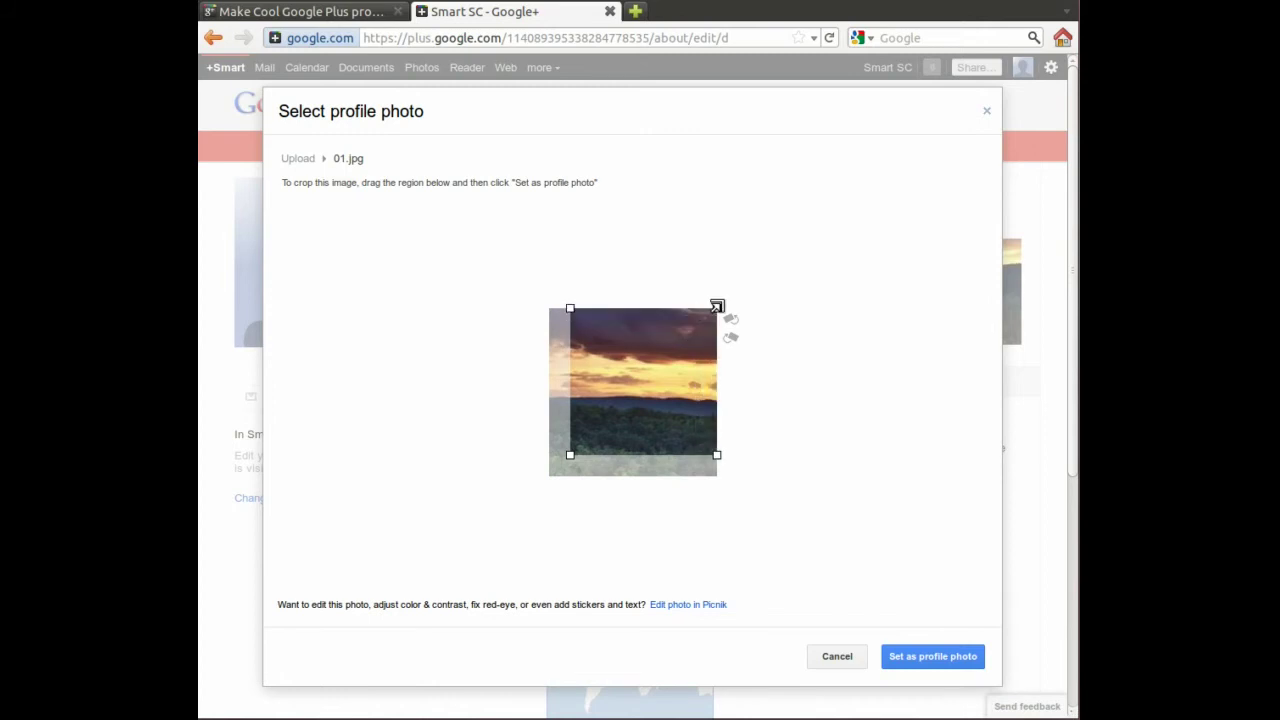
drag(571, 454, 550, 475)
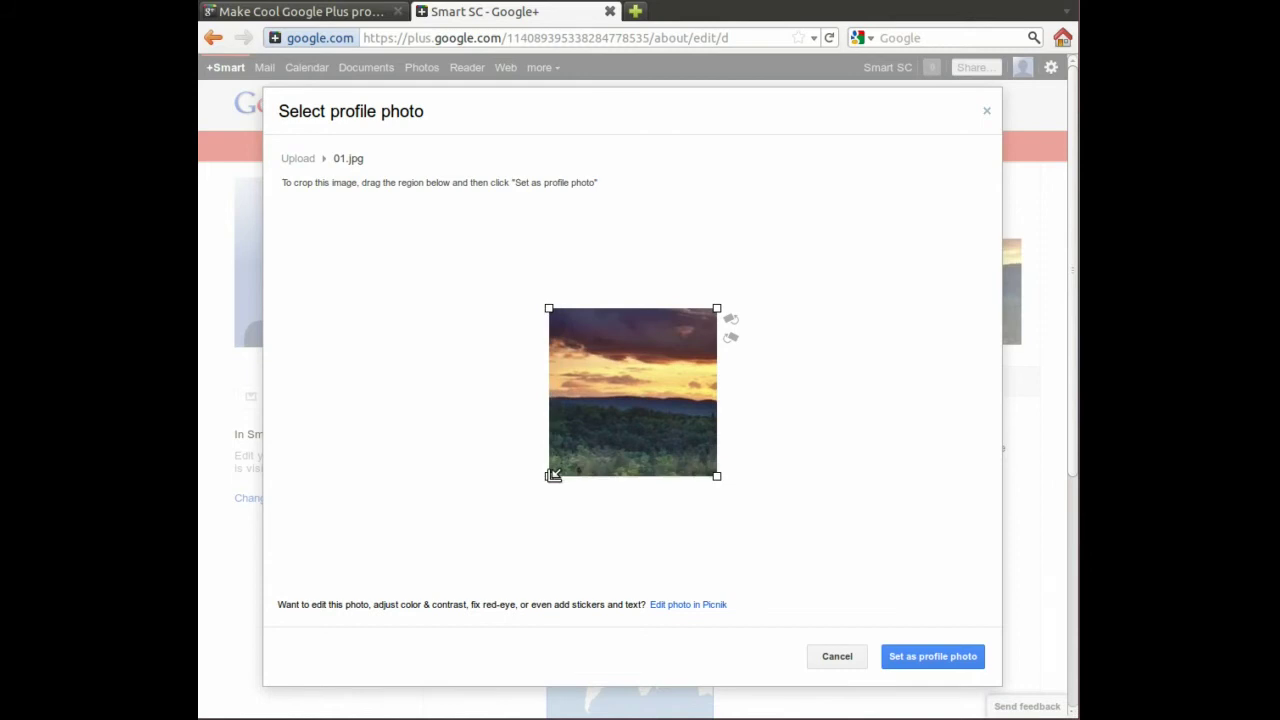
click(950, 664)
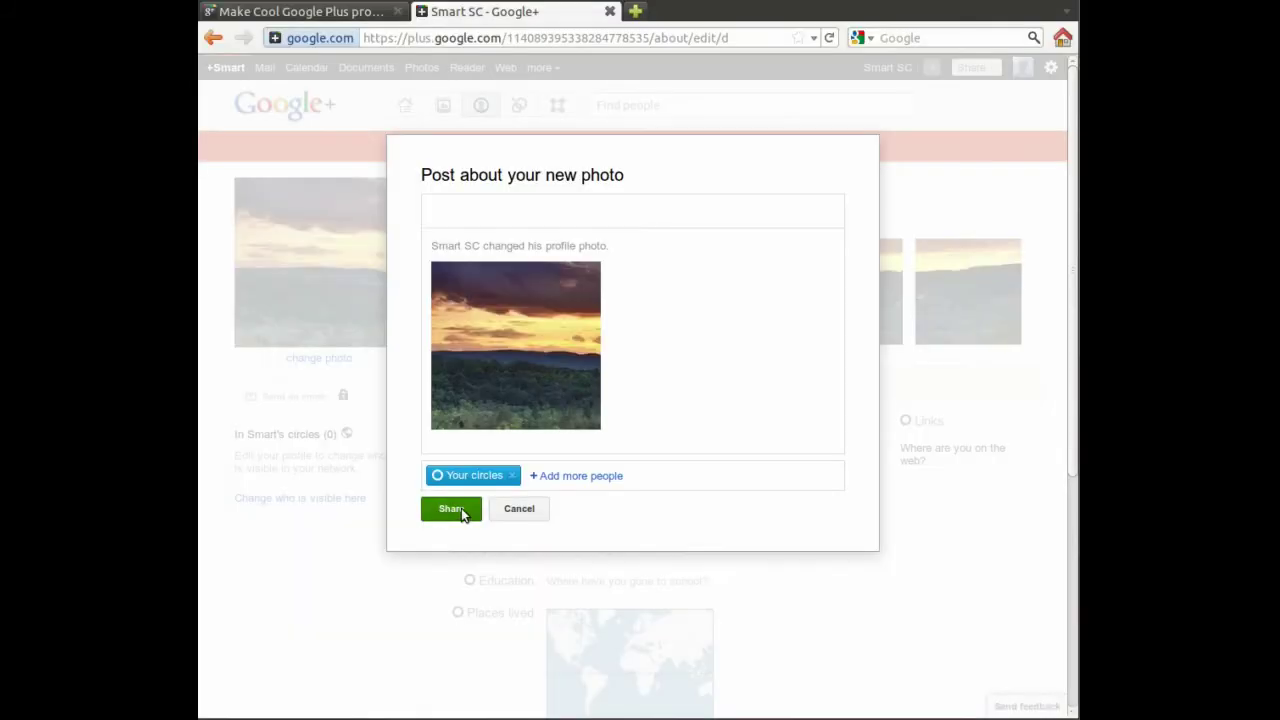
click(451, 509)
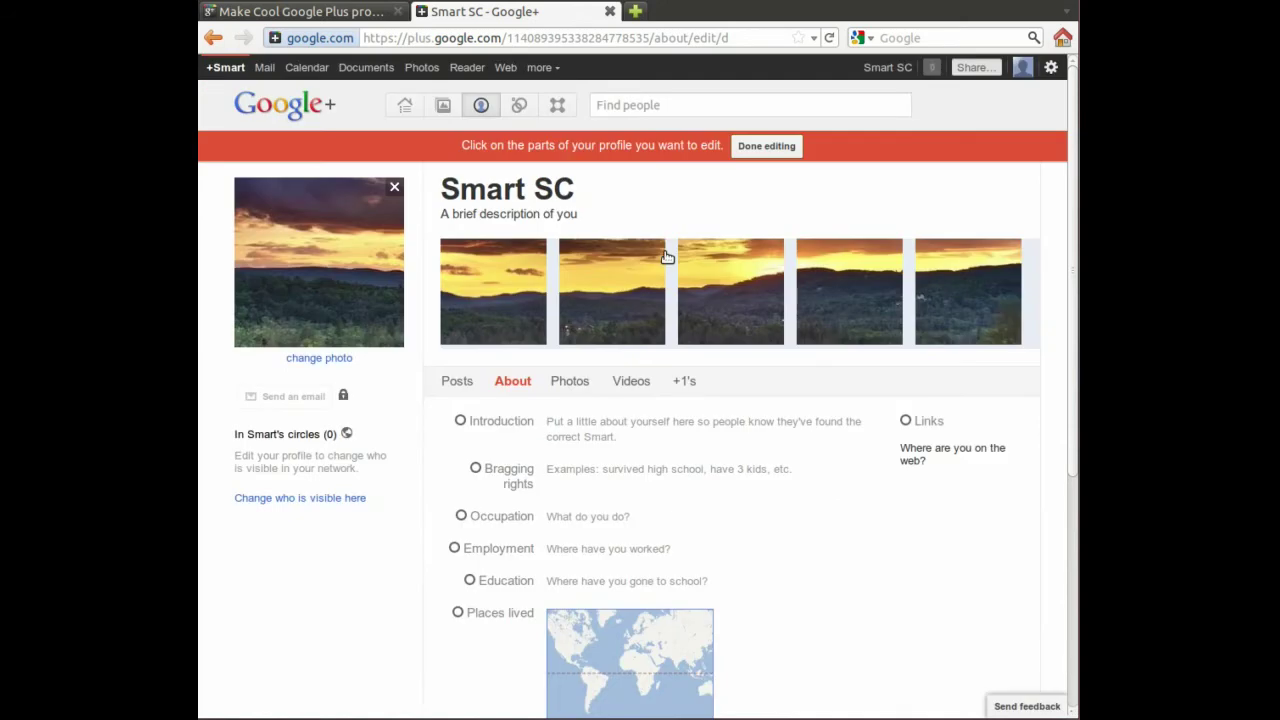